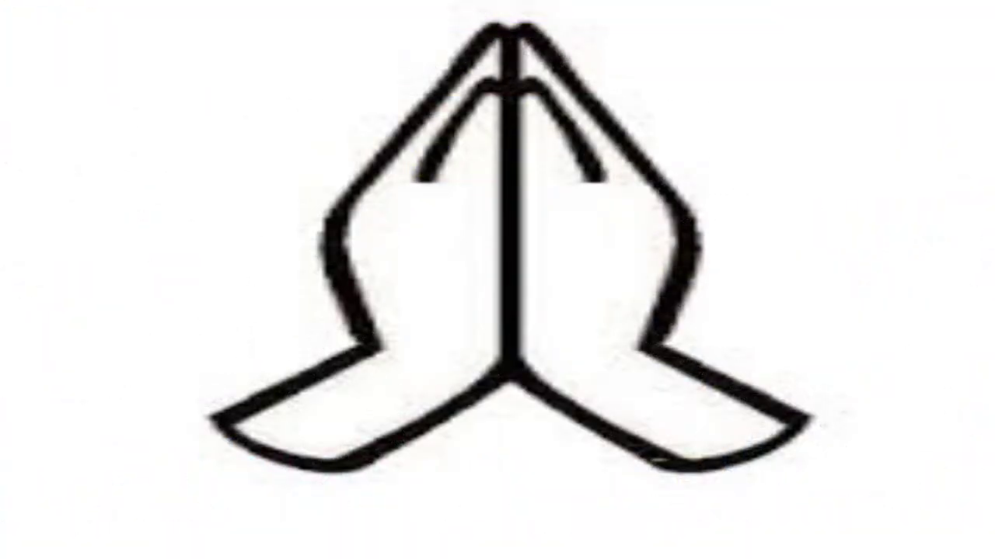
Finish typing the digits so the text layer on the white canvas reads '150'.
type("50")
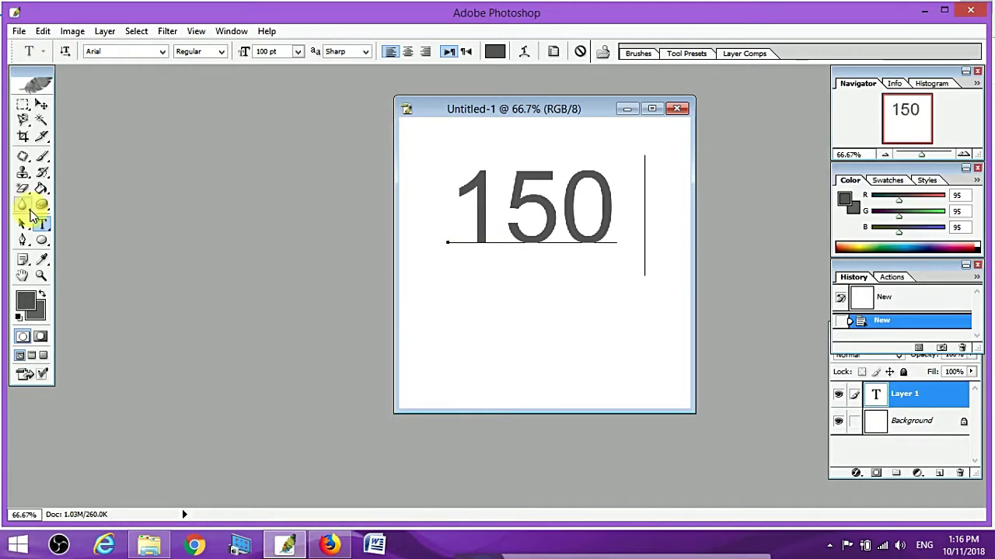
Commit the '150' text and add a separate 'DPI' text layer just below it.
left_click(41, 104)
left_click(42, 225)
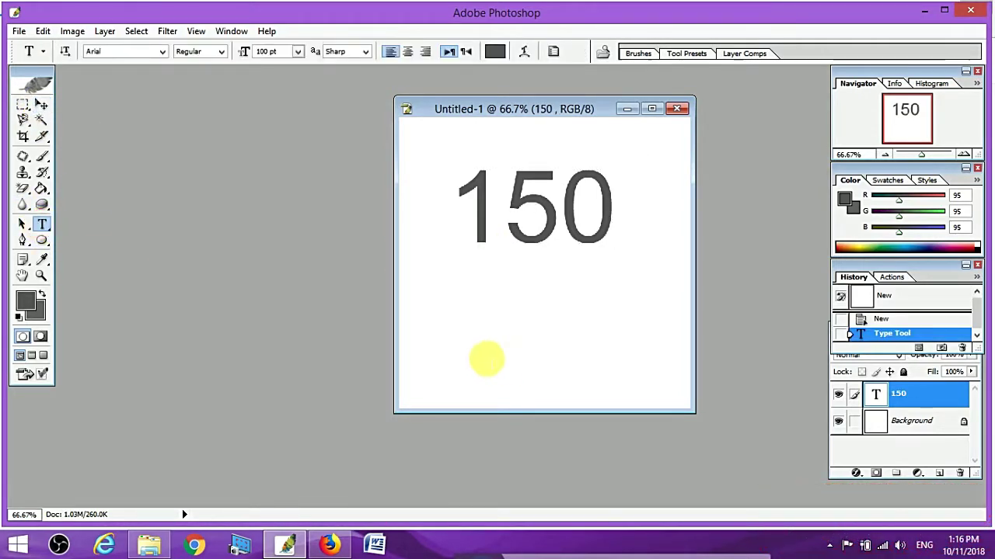
left_click(428, 317)
type("D")
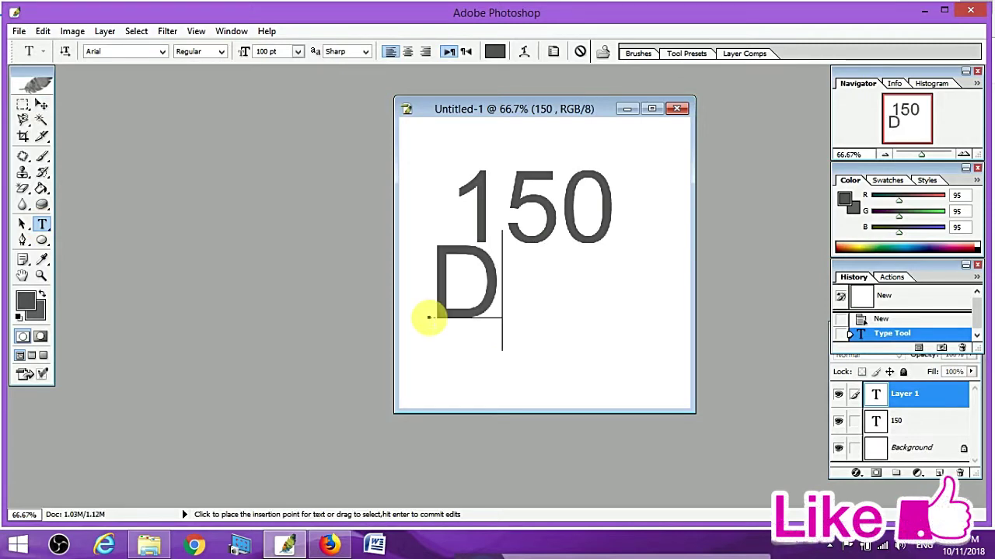
type("PI")
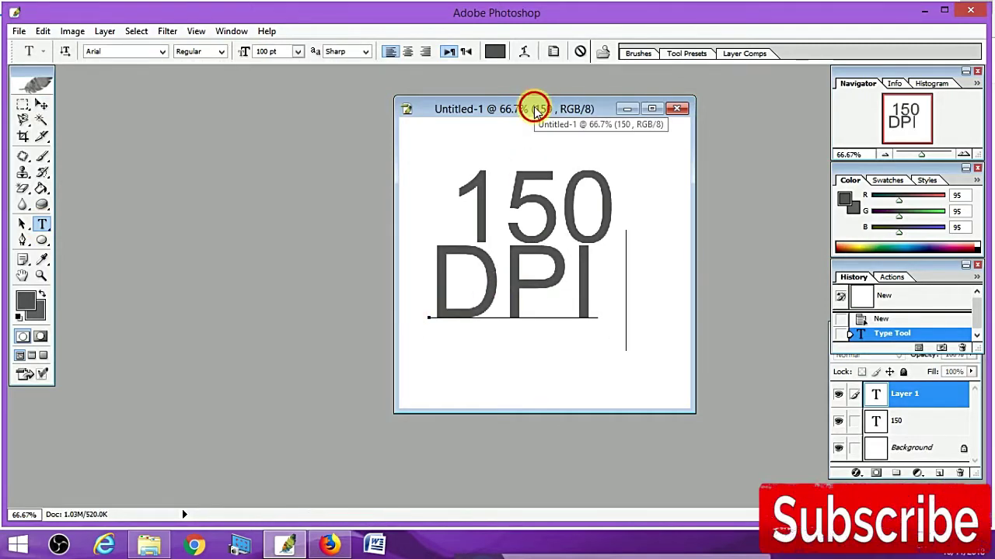
left_click_drag(531, 111, 514, 113)
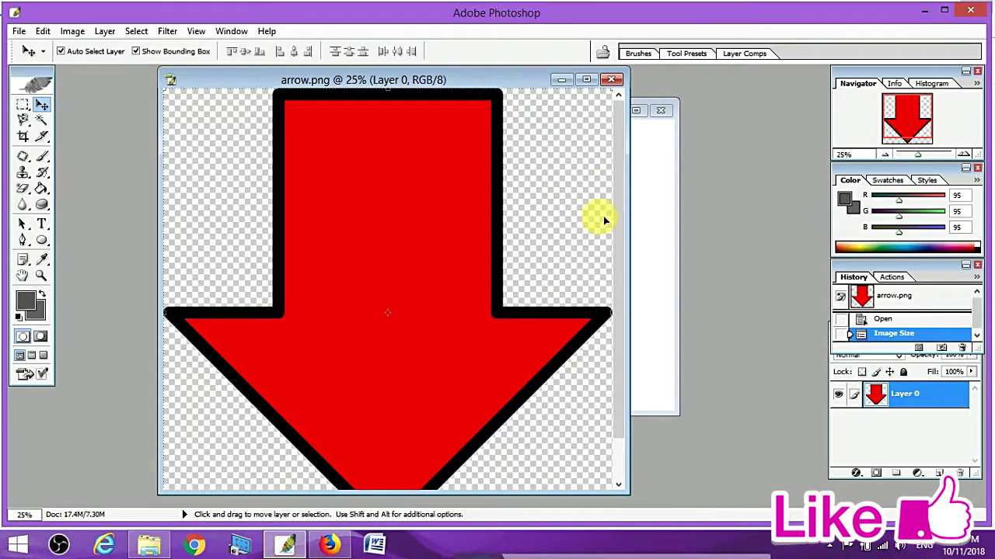
Add a '300 DPI SET' text layer near the top-left of arrow.png.
left_click(442, 157)
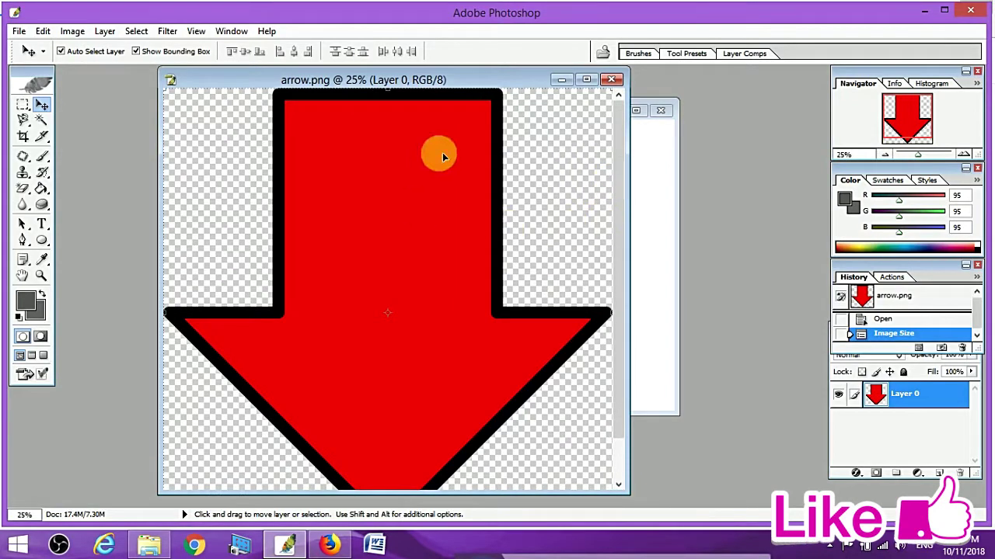
left_click(43, 224)
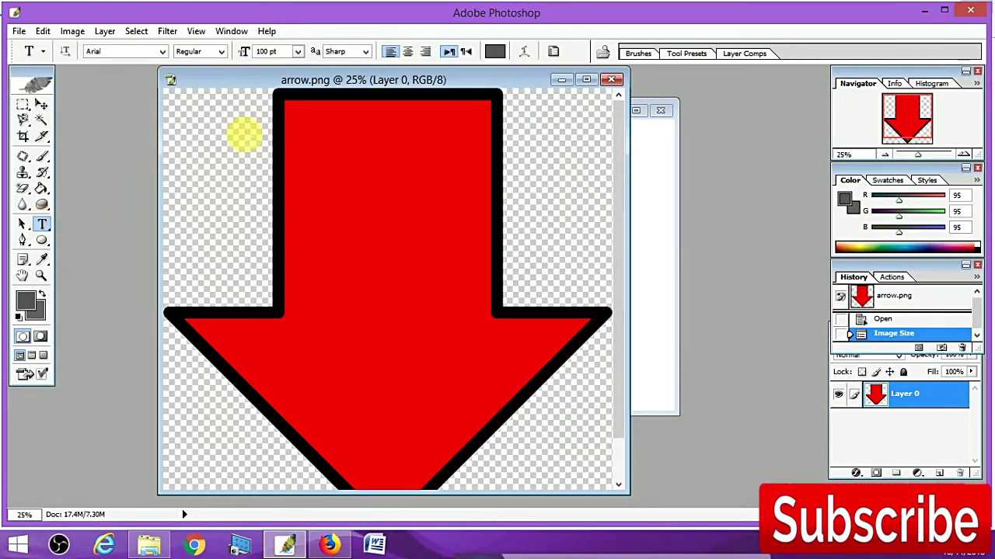
left_click(185, 152)
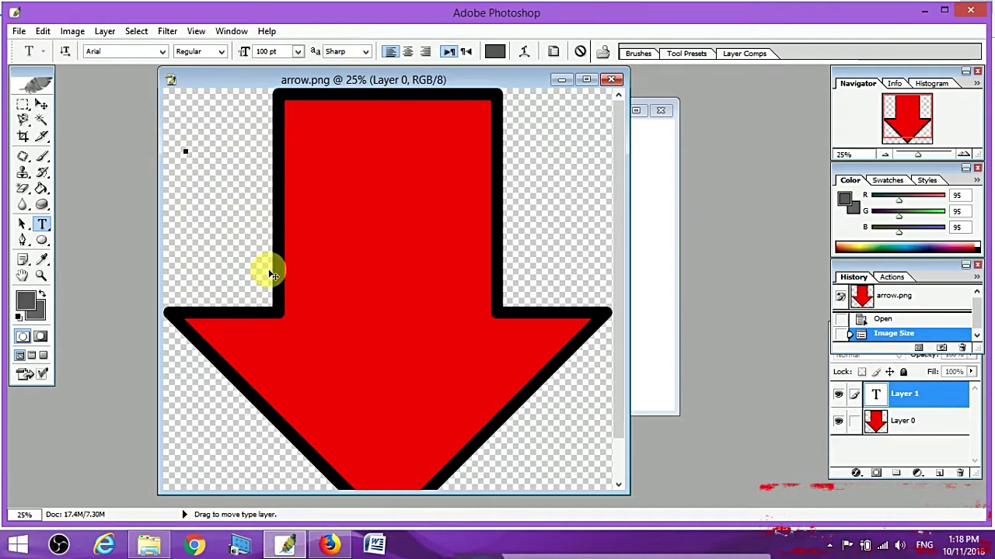
type("300")
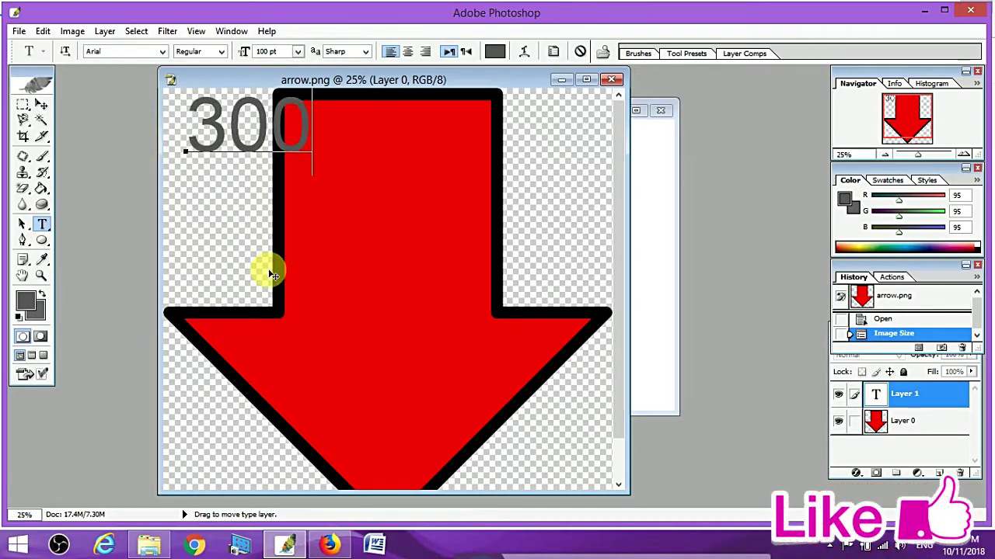
type(" D")
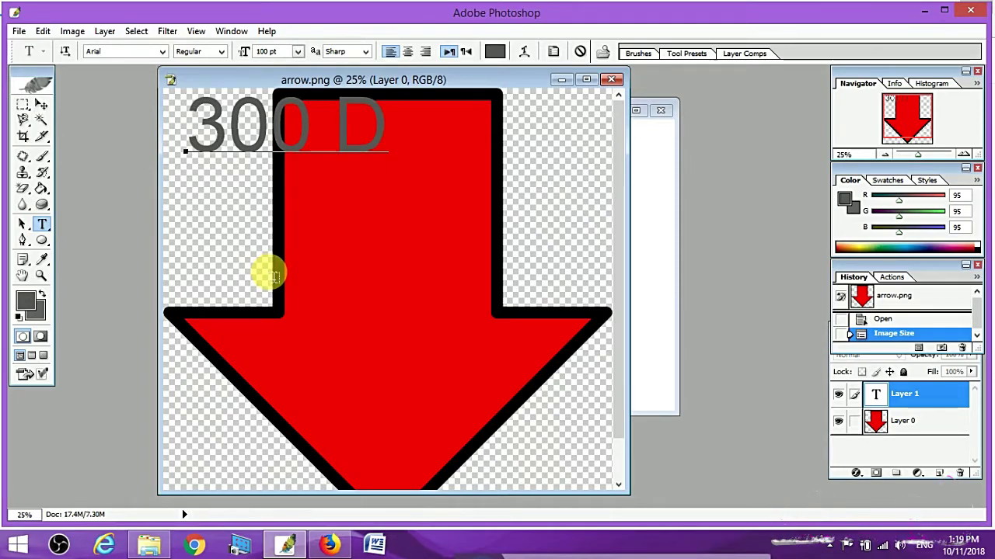
type("PI SET")
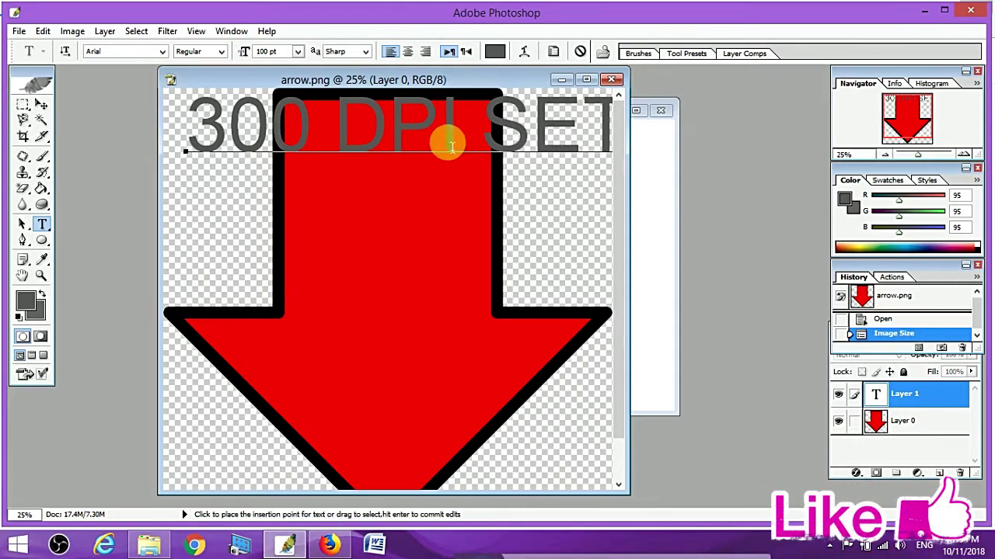
key("ctrl+Return")
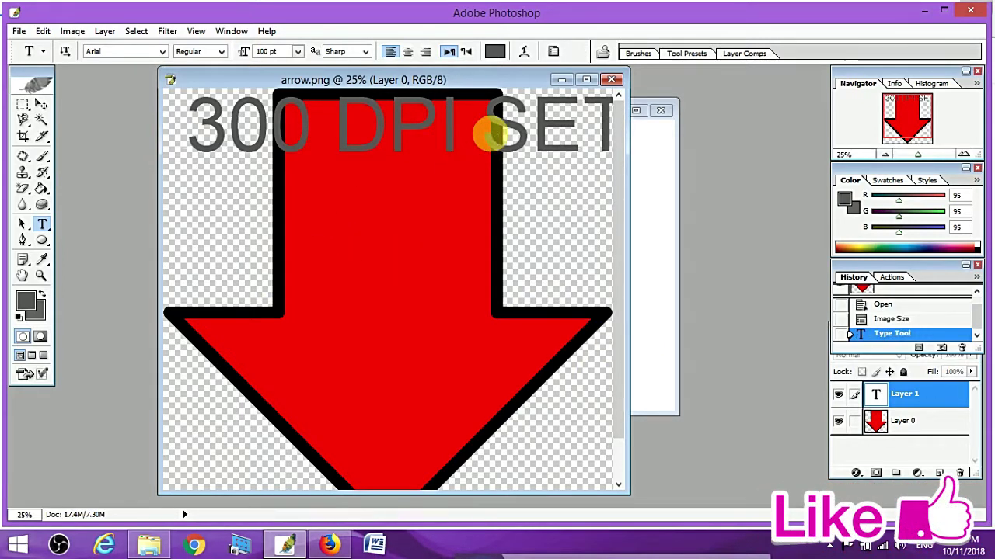
Scale the '300 DPI SET' text slightly narrower and shift it left and down.
left_click(41, 104)
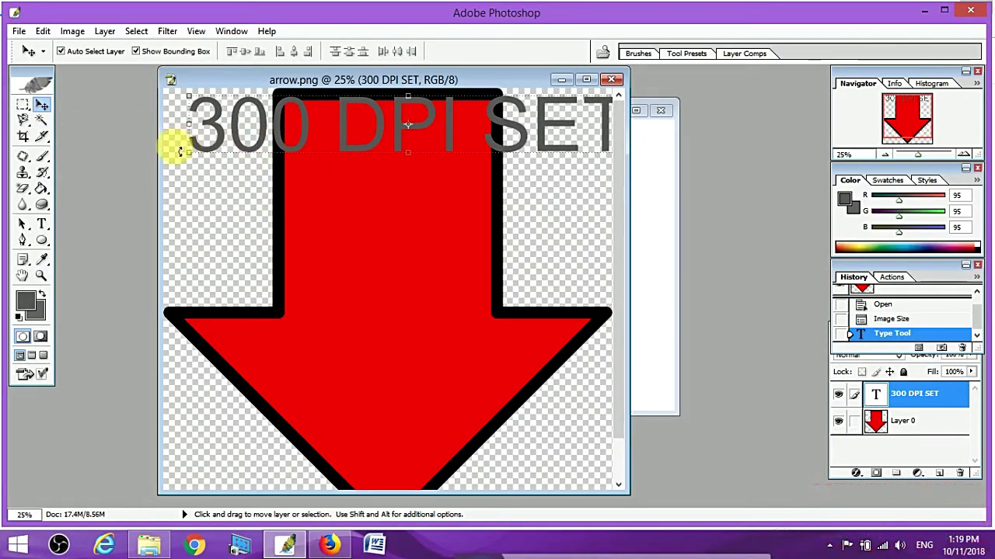
left_click_drag(194, 158, 240, 151)
left_click_drag(355, 133, 315, 147)
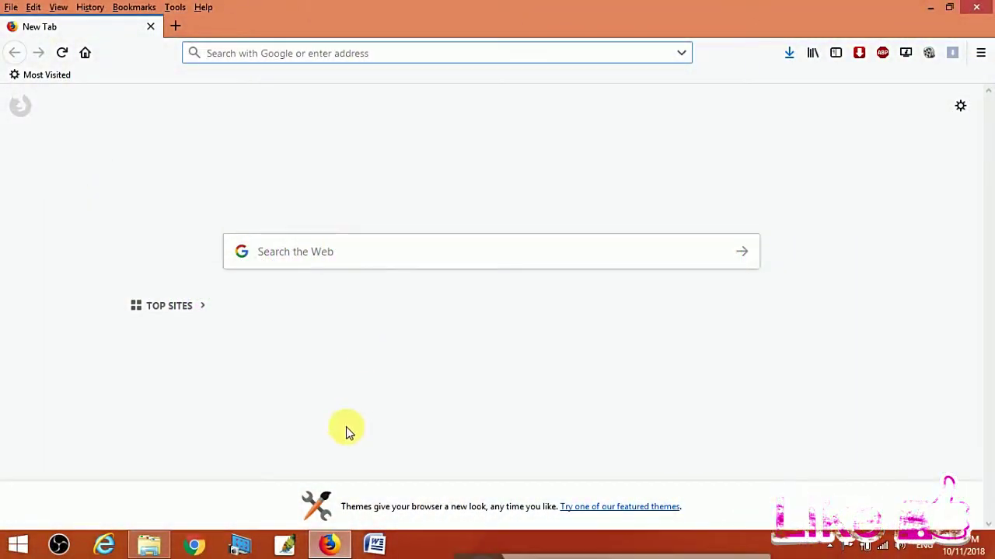
left_click(288, 550)
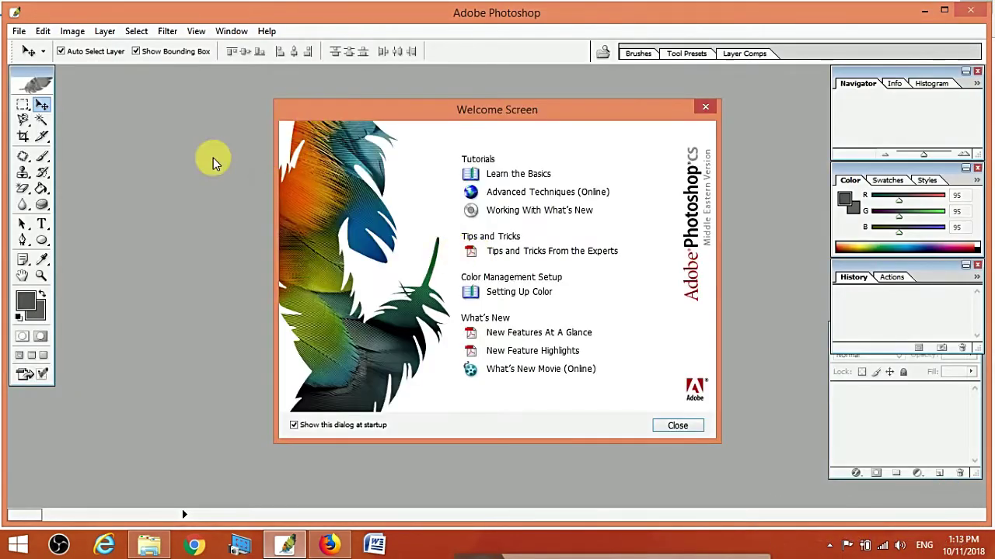
left_click(678, 426)
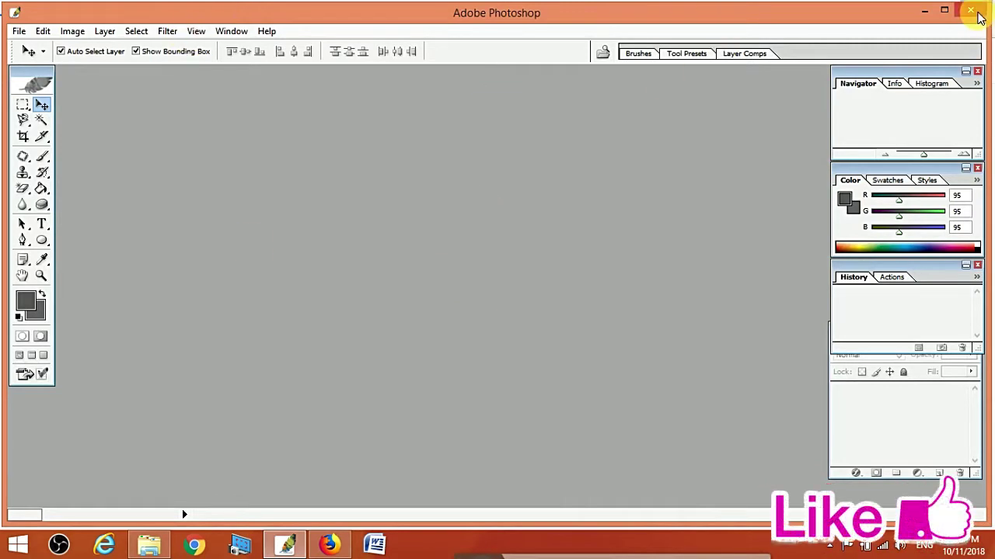
left_click(971, 11)
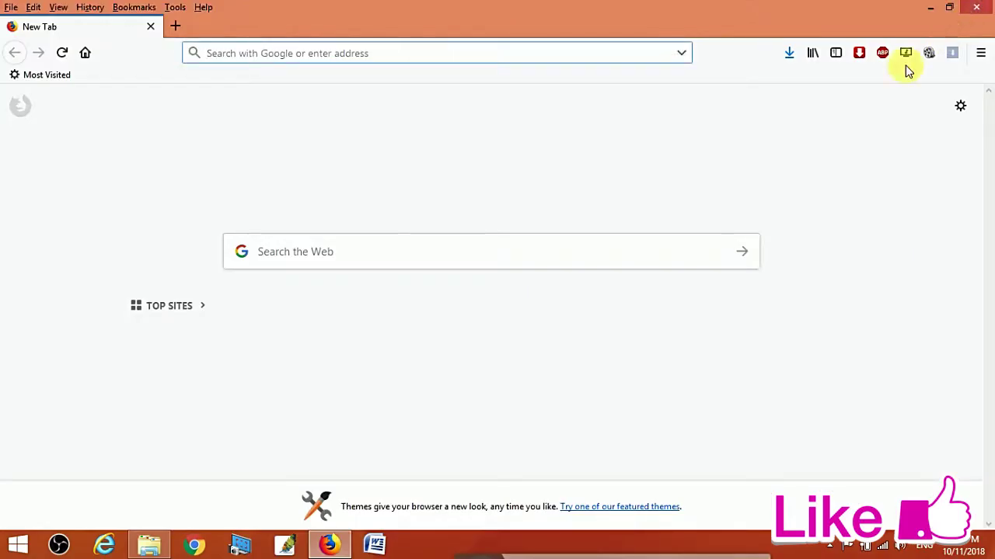
Launch Photoshop by running 'photoshop' from the Windows Run box.
key("super+r")
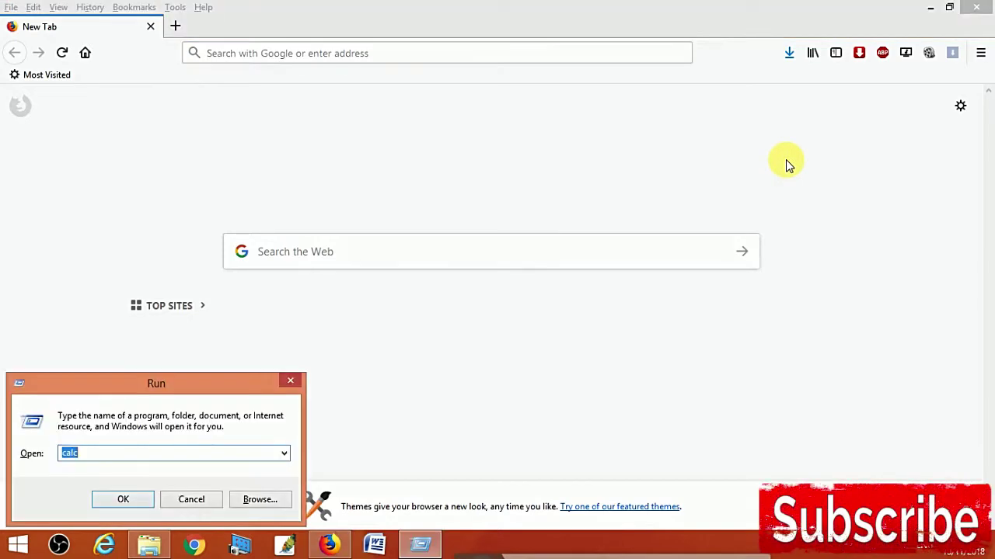
type("photo")
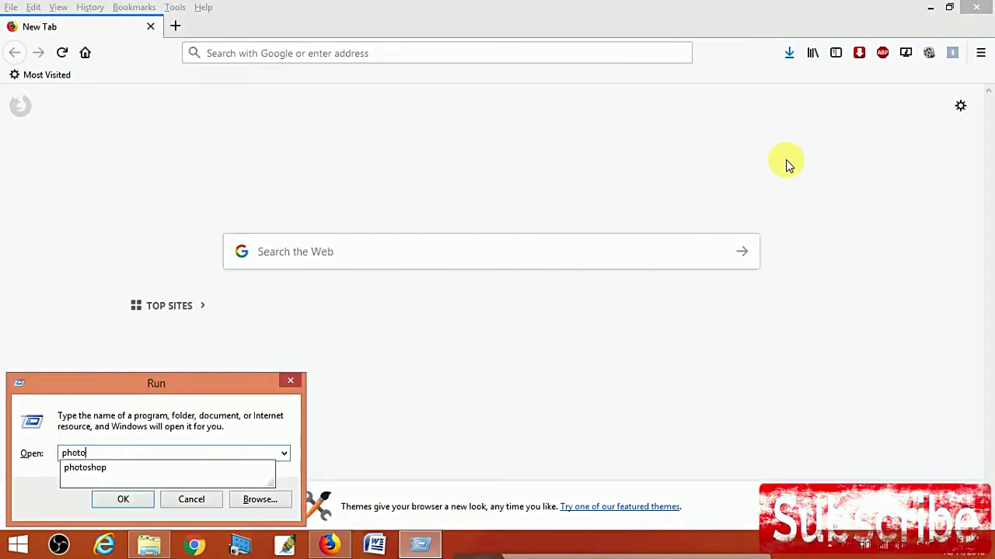
type("shop")
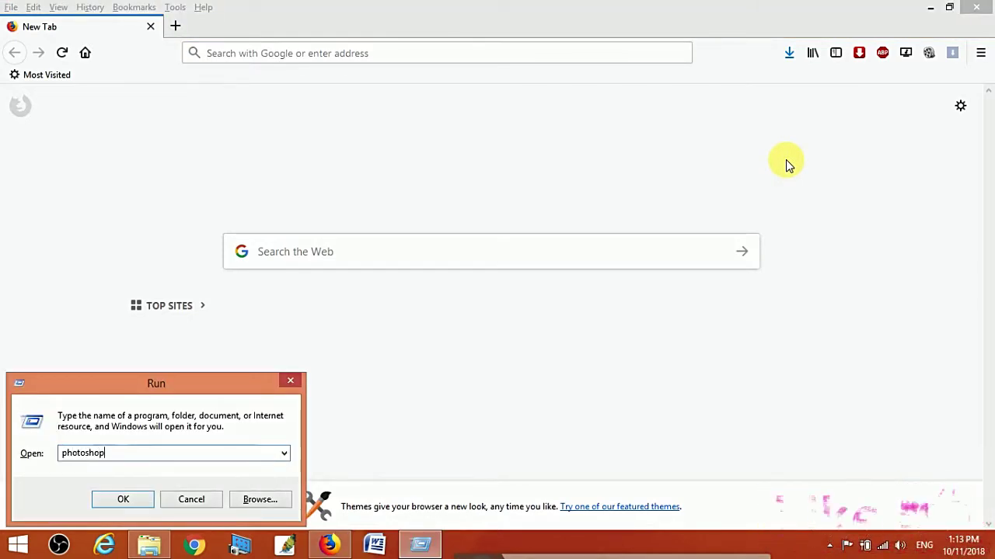
key("Return")
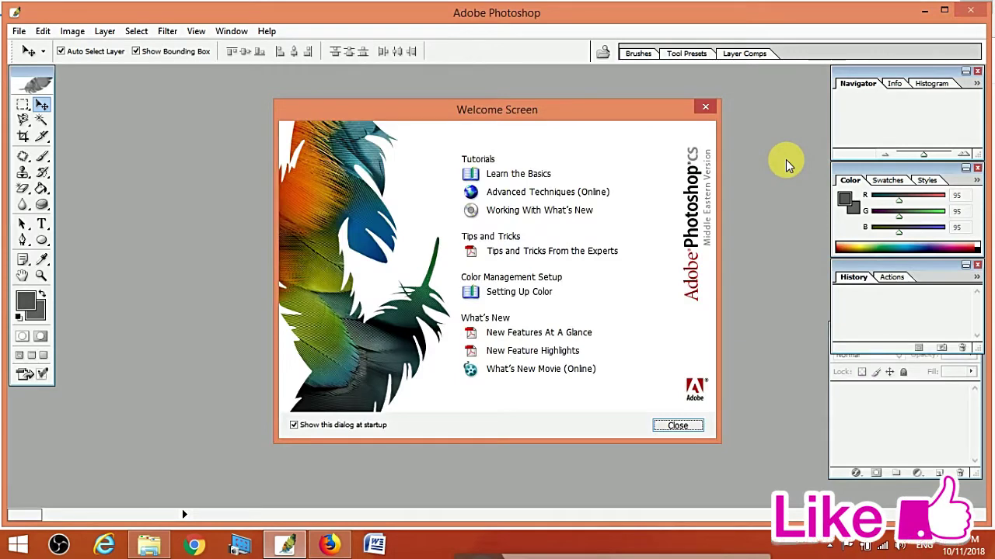
Close the Photoshop Welcome Screen to reach the empty workspace.
left_click(679, 427)
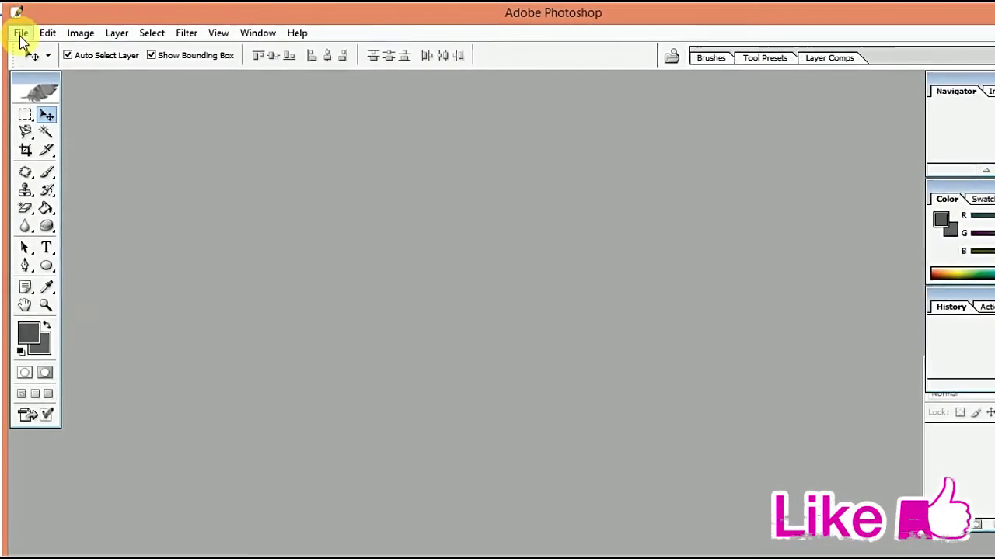
left_click(22, 35)
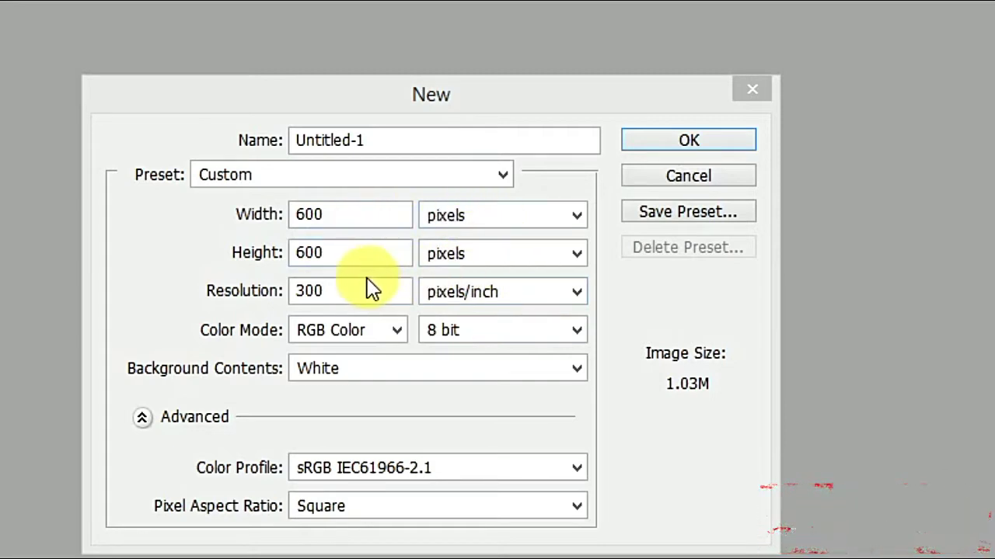
Clear the default 300 Resolution value, keeping the units at pixels/inch.
left_click(349, 296)
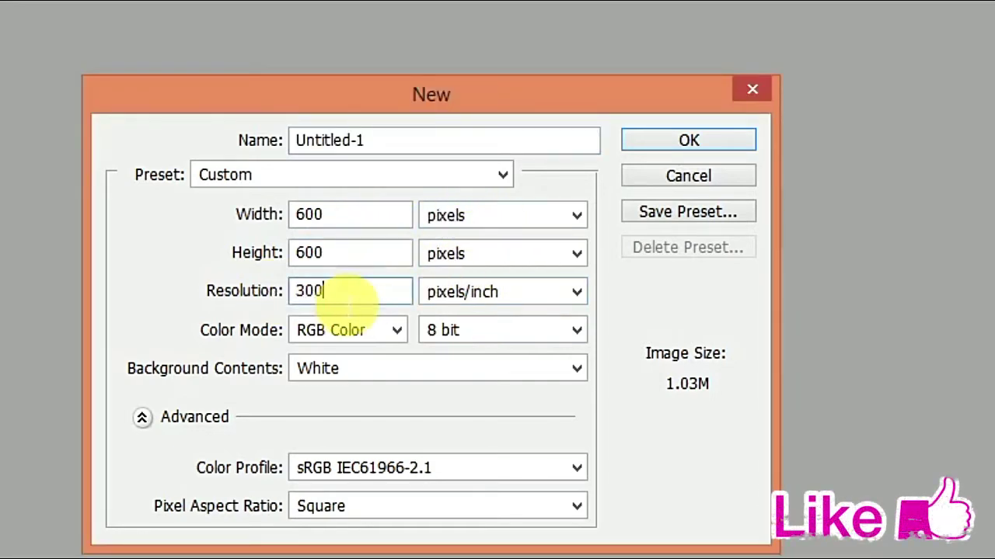
left_click_drag(339, 303, 300, 299)
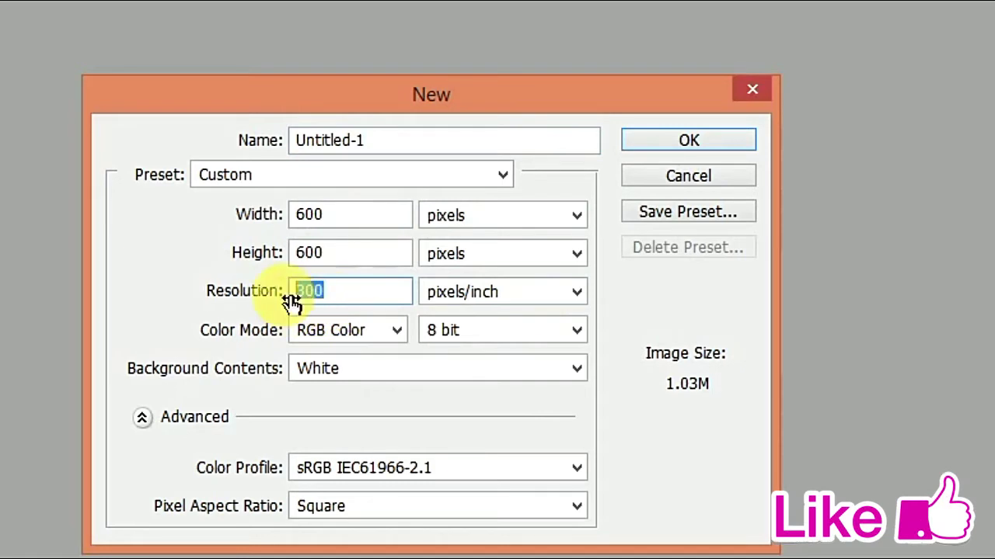
key("BackSpace")
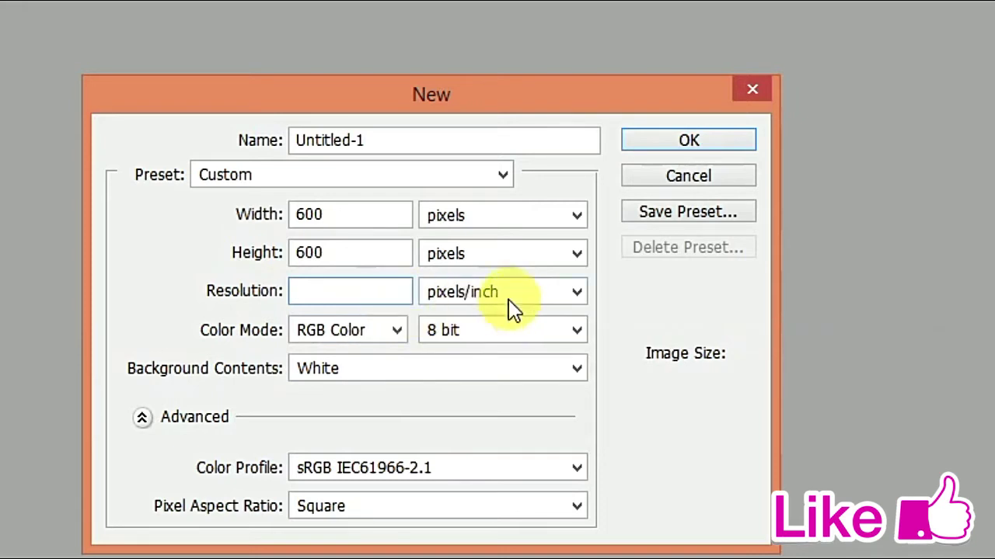
left_click(573, 298)
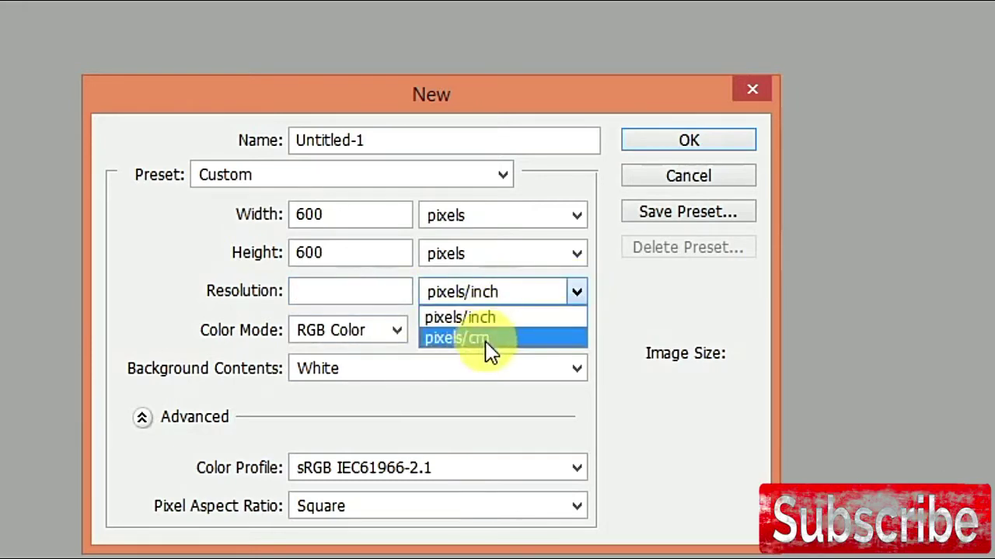
left_click(462, 318)
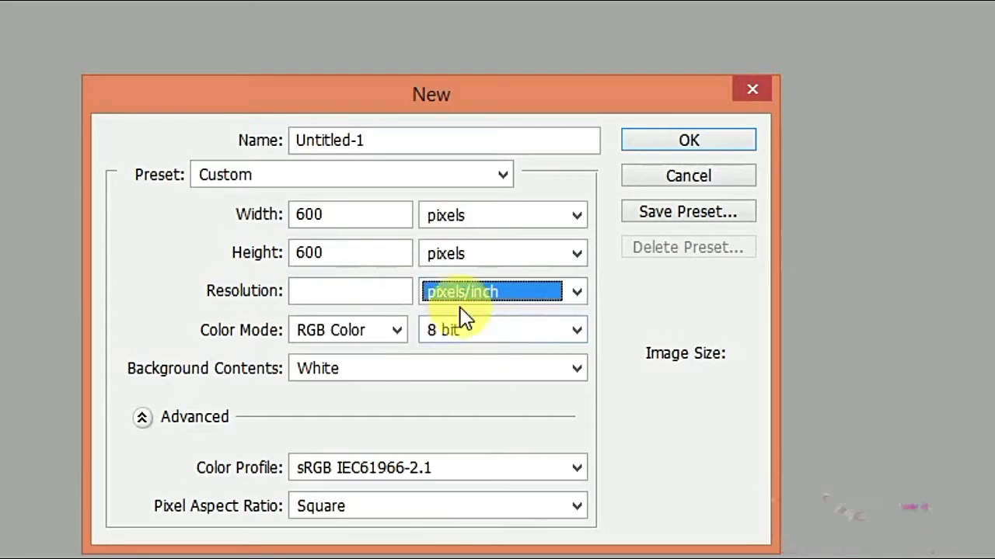
left_click(371, 295)
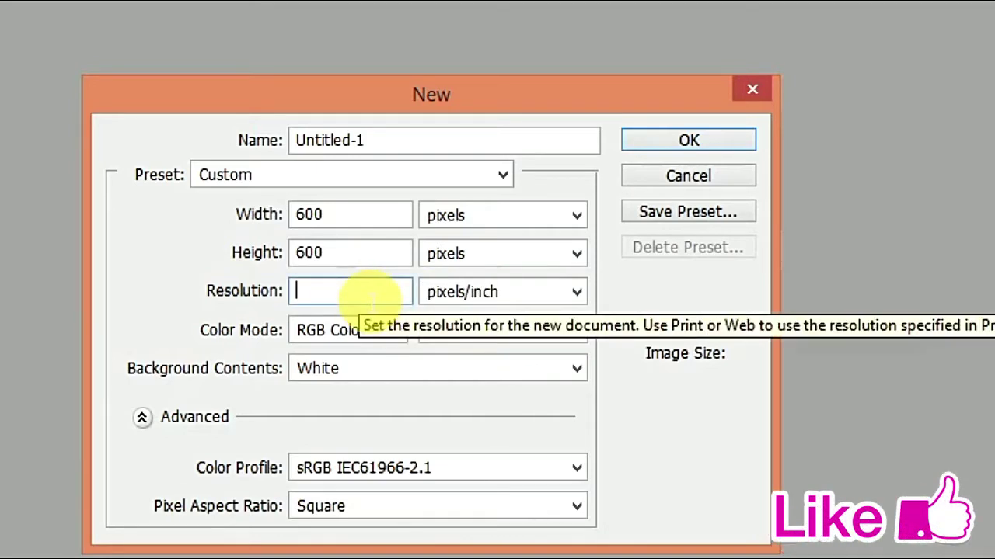
Create the 600 × 600 pixel document at 150 pixels/inch as Untitled-1.
type("150")
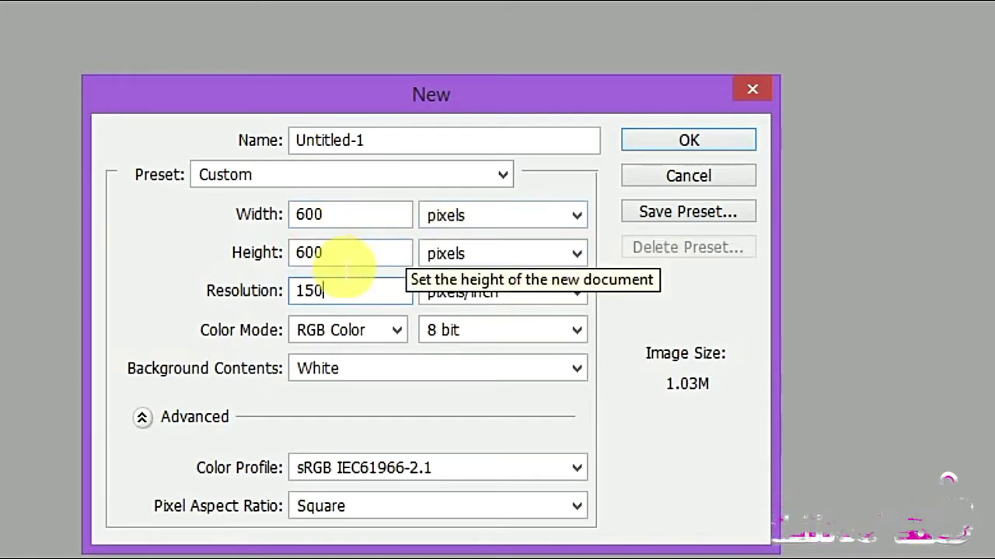
left_click(497, 256)
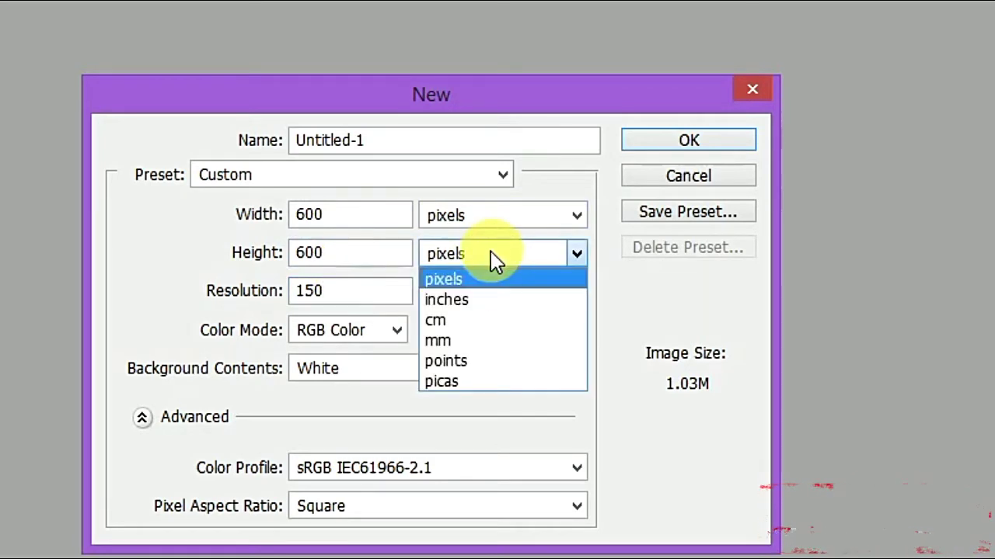
left_click(462, 285)
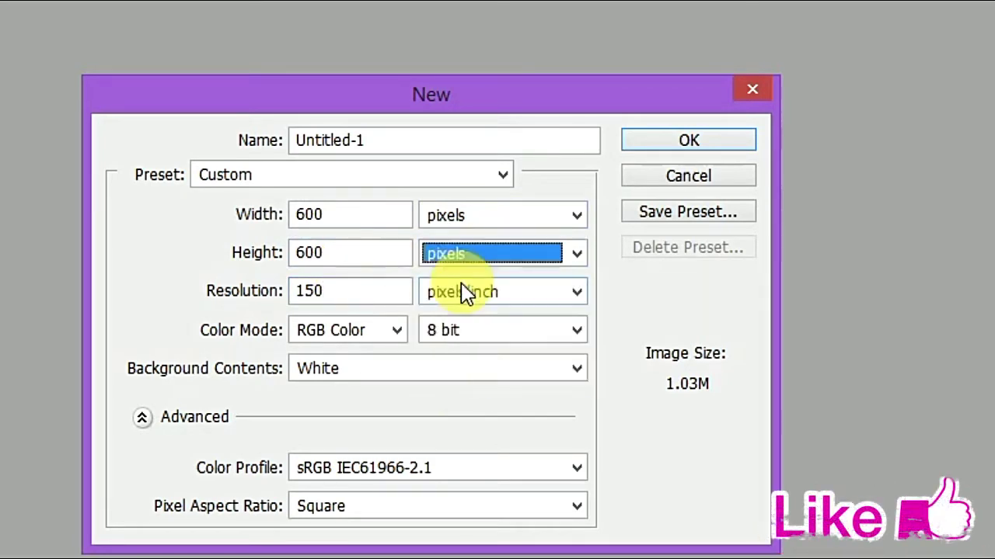
left_click(352, 297)
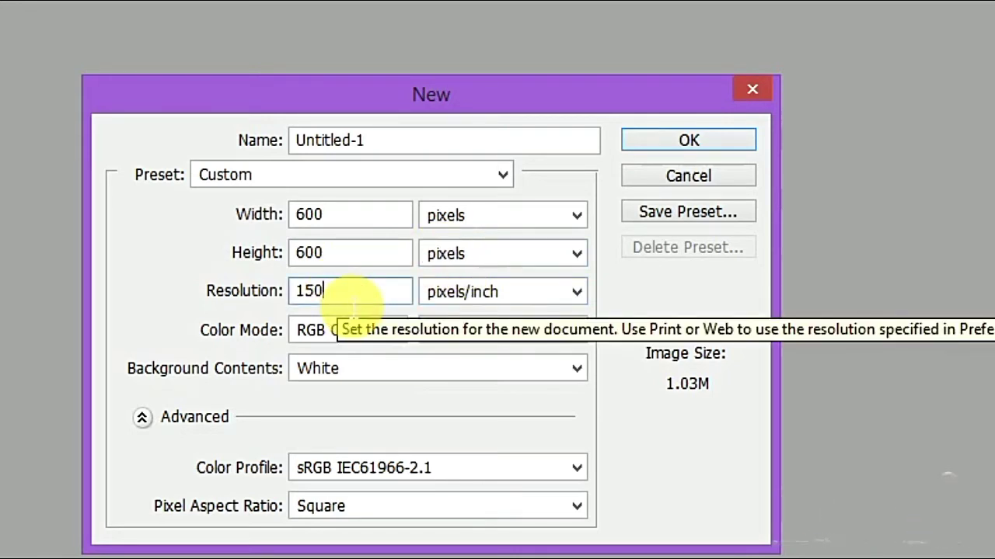
left_click(499, 303)
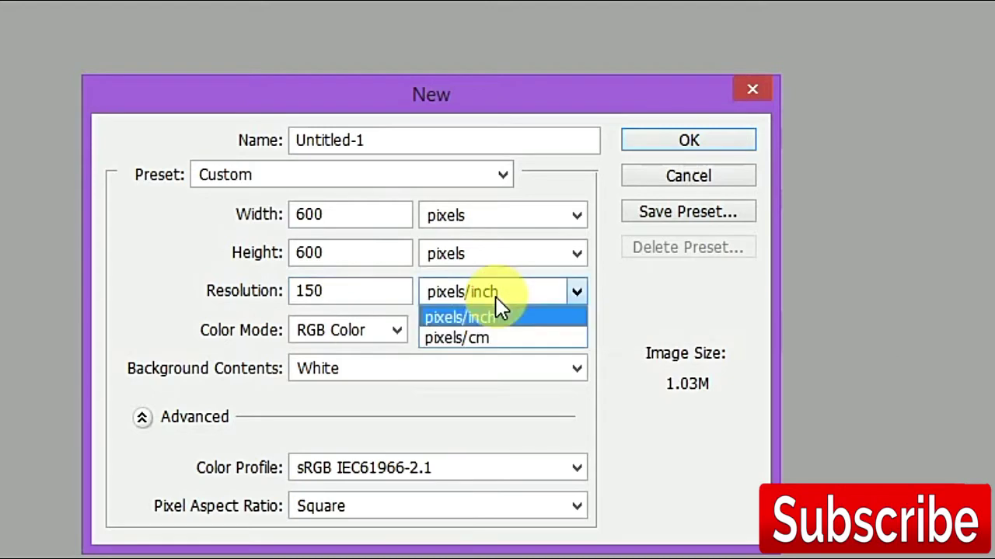
left_click(484, 322)
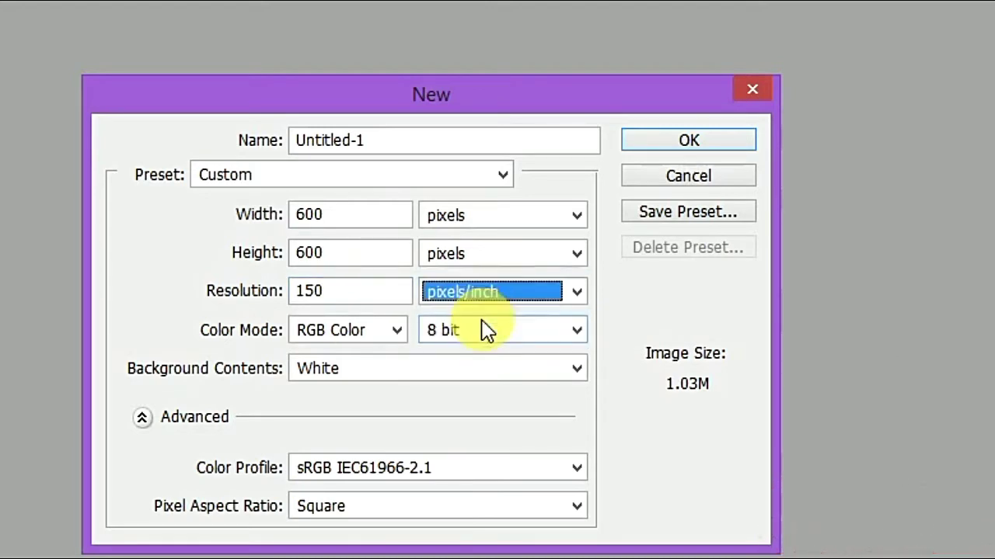
left_click_drag(366, 289, 276, 299)
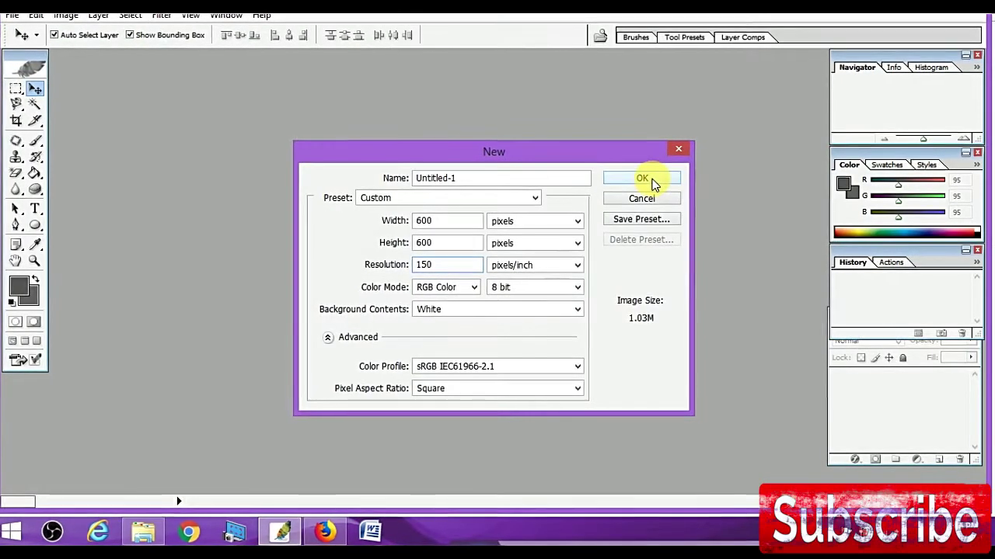
left_click(650, 180)
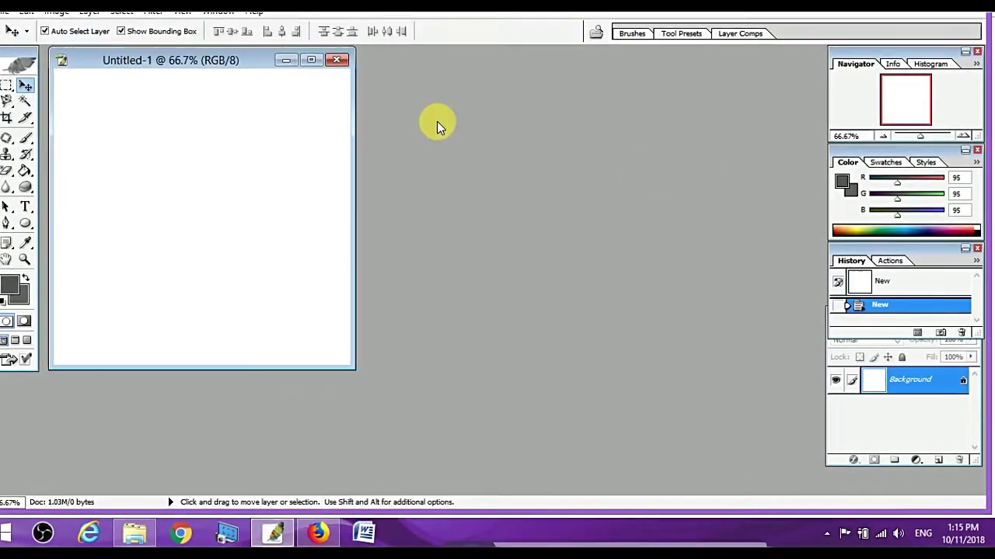
Type '150' in 100 pt Arial near the top of the blank canvas and commit it.
mouse_move(195, 56)
left_mouse_down()
mouse_move(454, 62)
mouse_move(497, 82)
left_mouse_up()
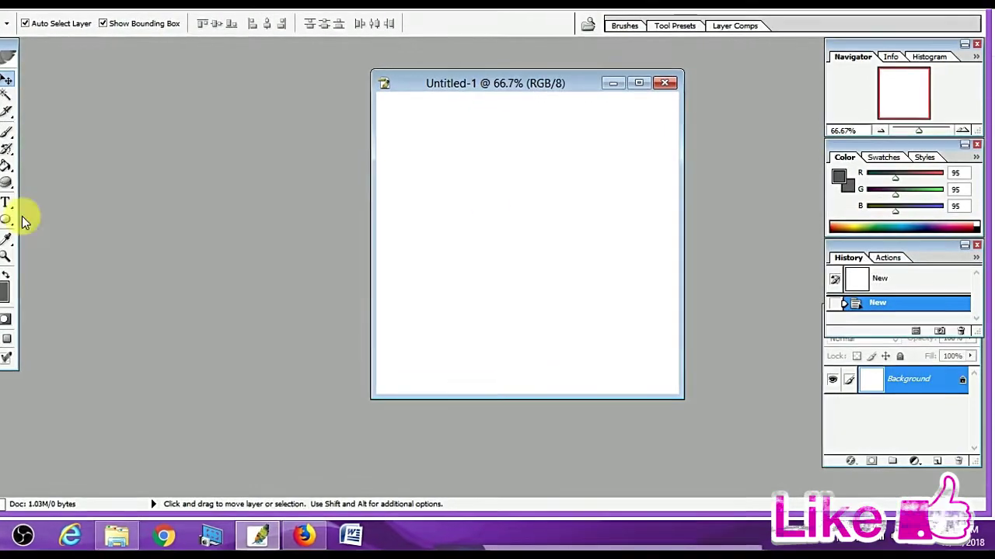
left_click(5, 202)
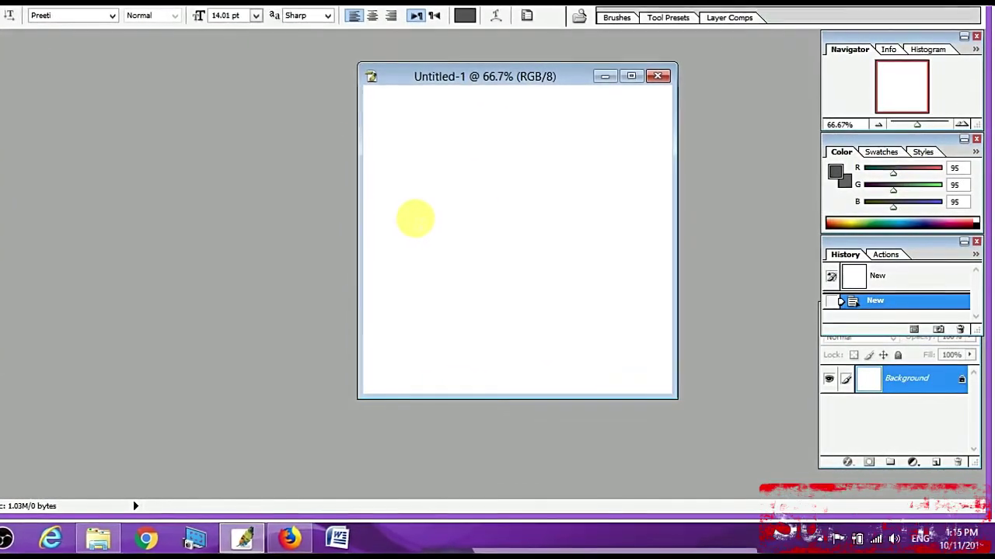
left_click(415, 219)
left_click(237, 17)
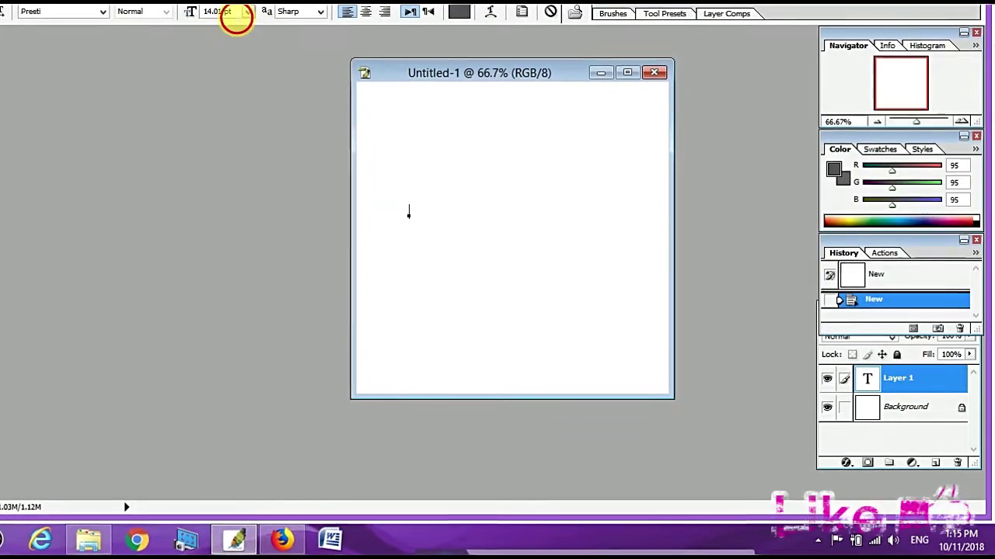
type("100")
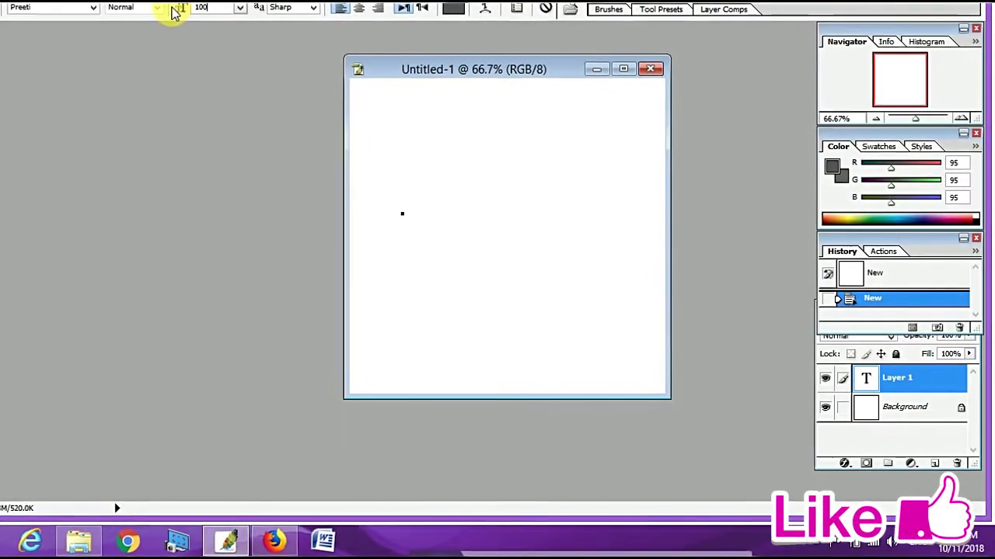
key("Return")
left_click(136, 56)
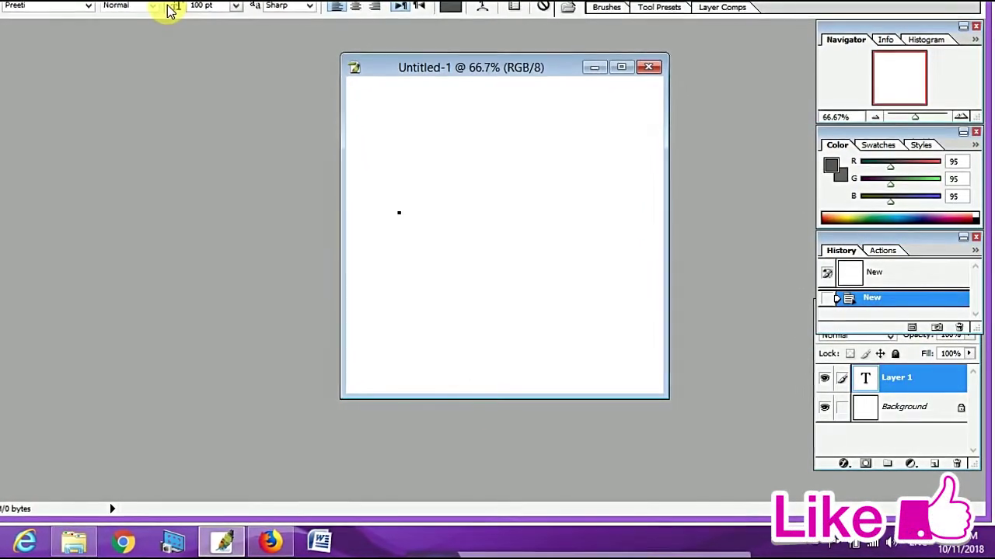
type("Arial")
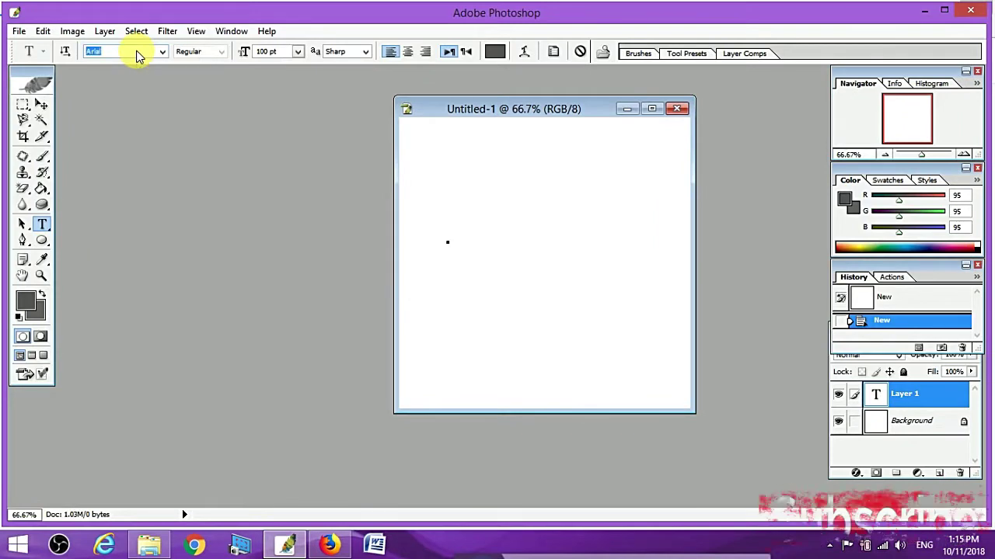
key("Return")
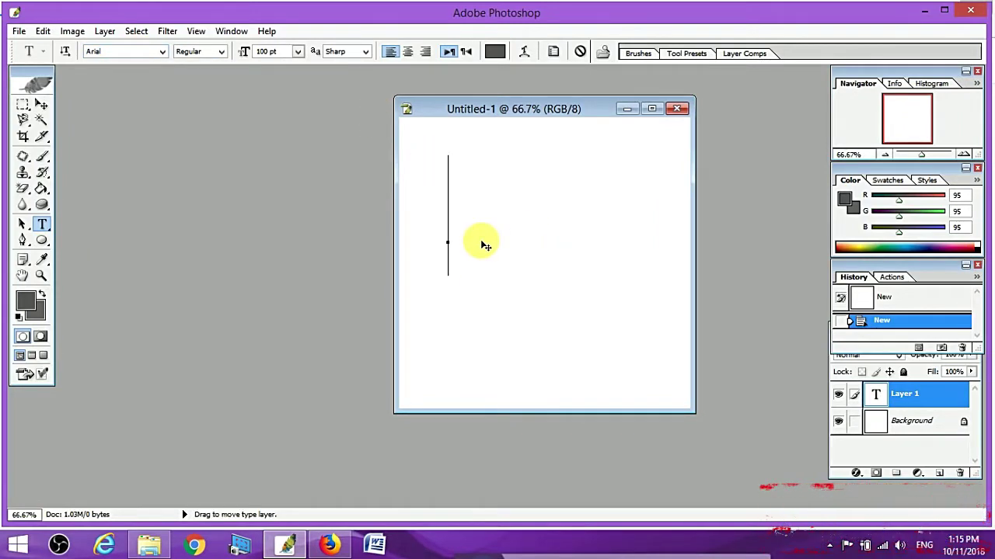
type("150")
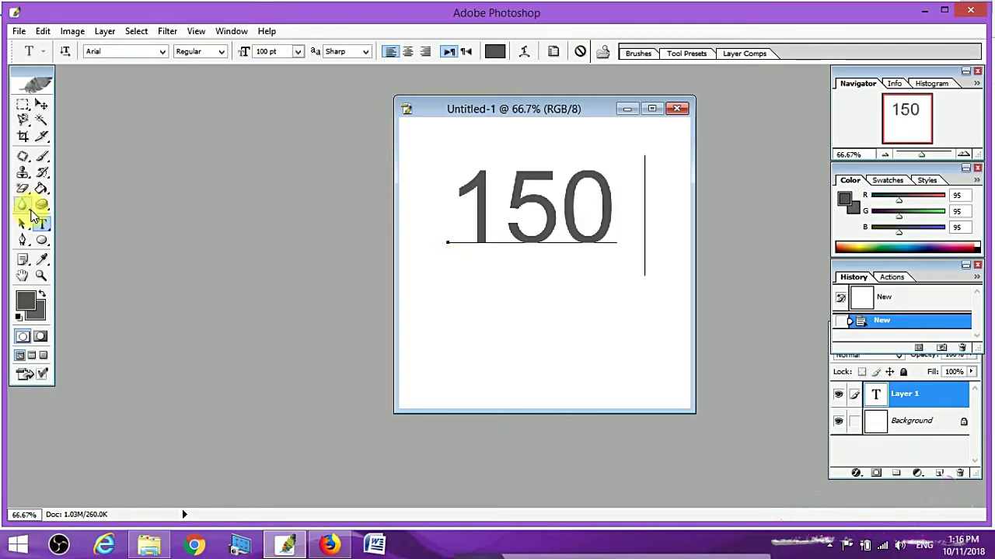
left_click(41, 104)
Add a 'DPI' text layer directly beneath the '150'.
left_click(42, 225)
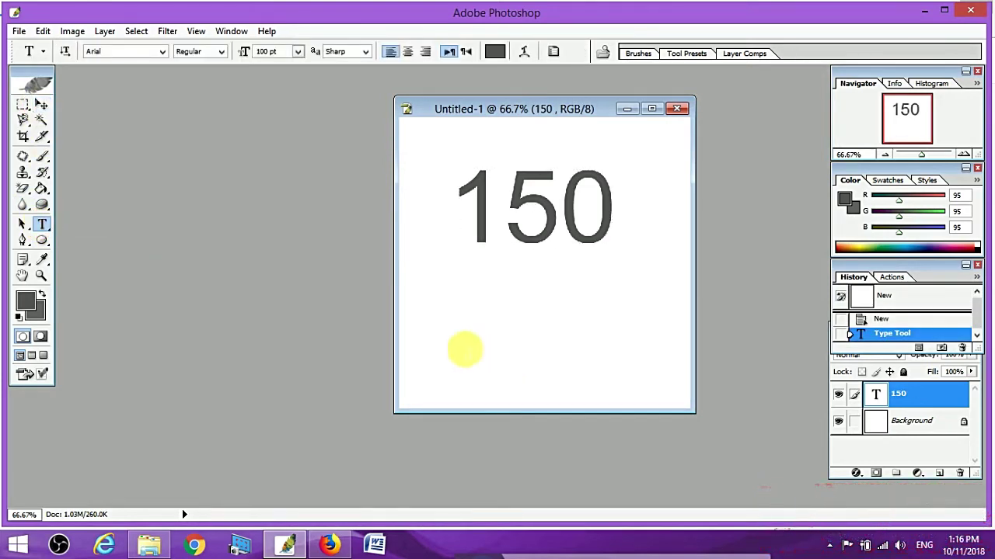
left_click(429, 316)
type("D")
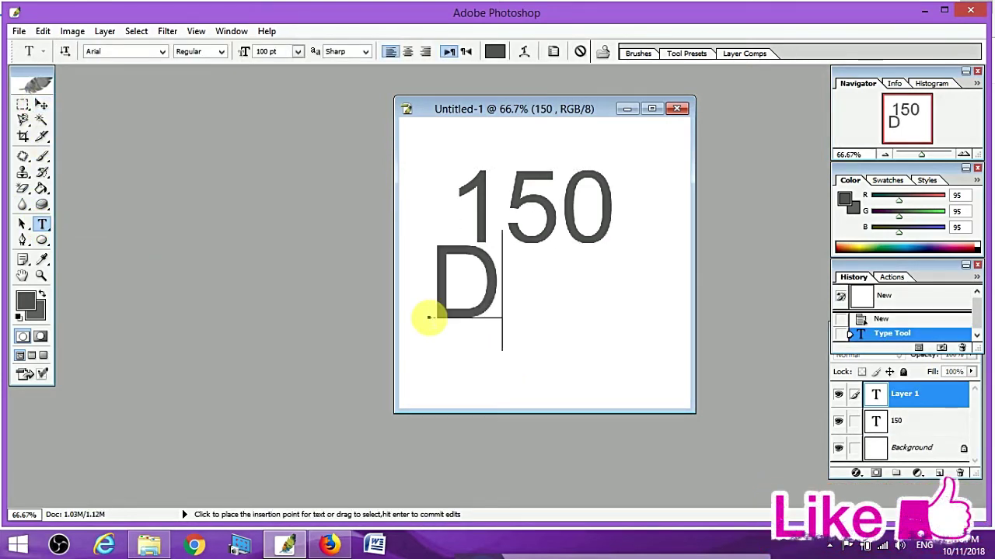
type("PI")
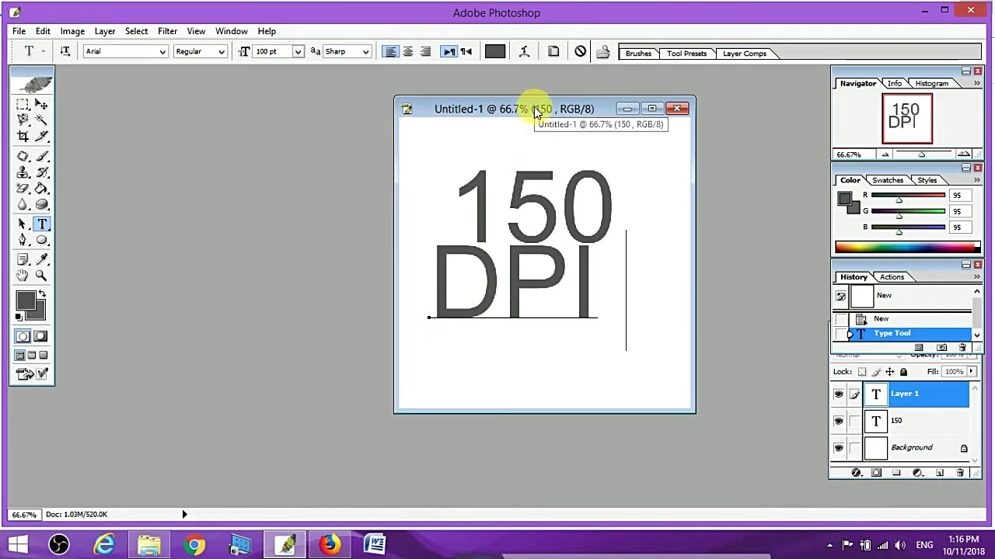
left_click_drag(535, 113, 518, 116)
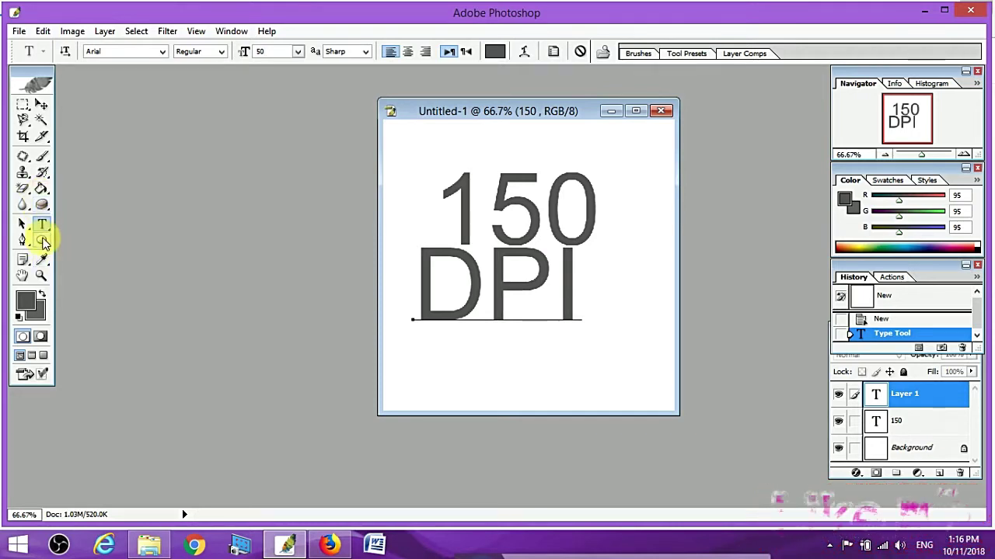
Commit 'DPI' and add a 'SET' text layer beneath it.
left_click(41, 103)
left_click(43, 226)
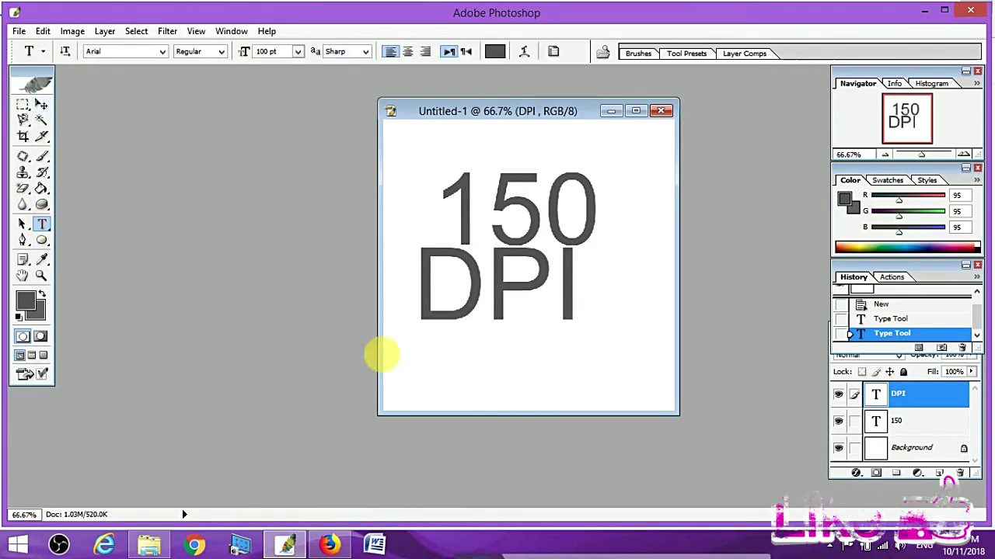
left_click(415, 377)
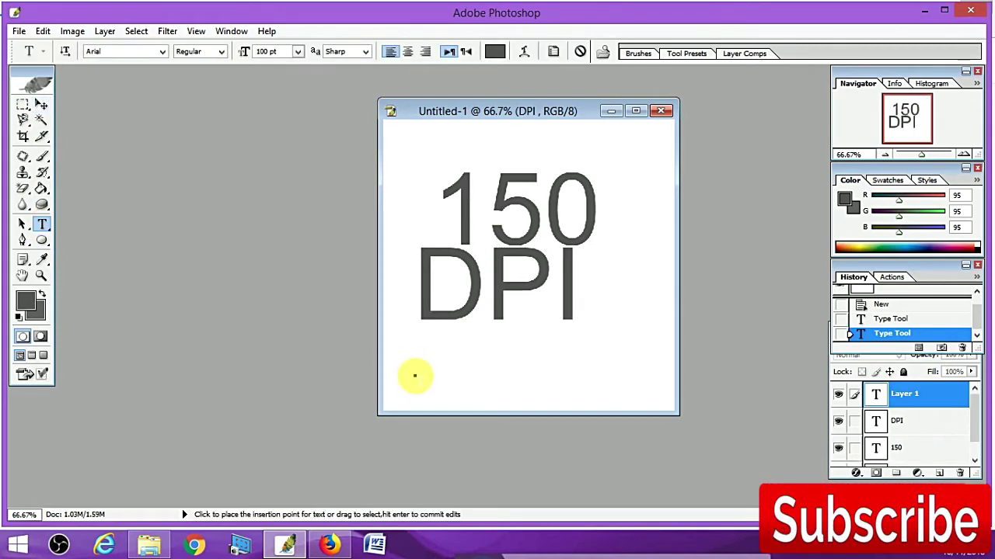
type("S_ET")
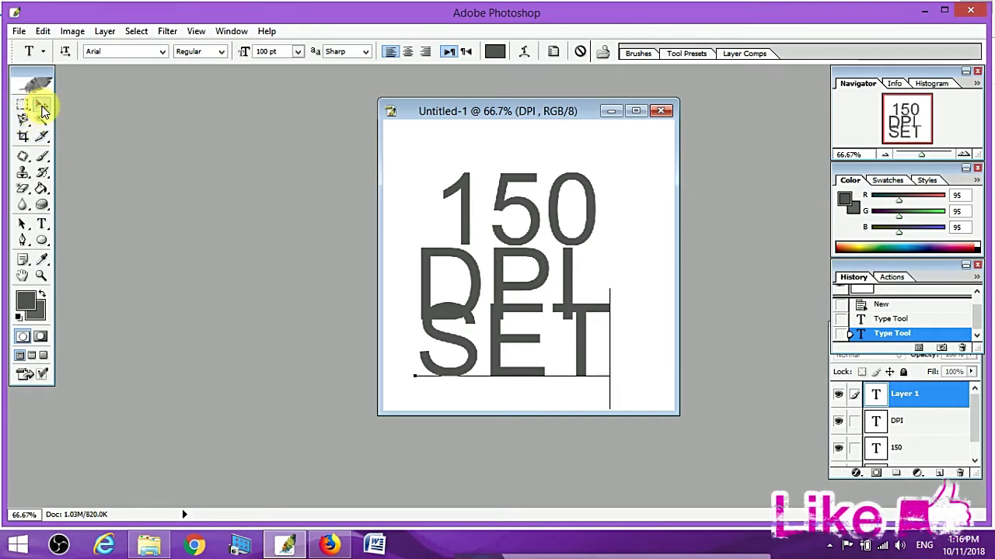
left_click(41, 105)
Free Transform the 'SET' text, squashing it to about 69% of its height.
key("ctrl+t")
left_click_drag(515, 303, 514, 336)
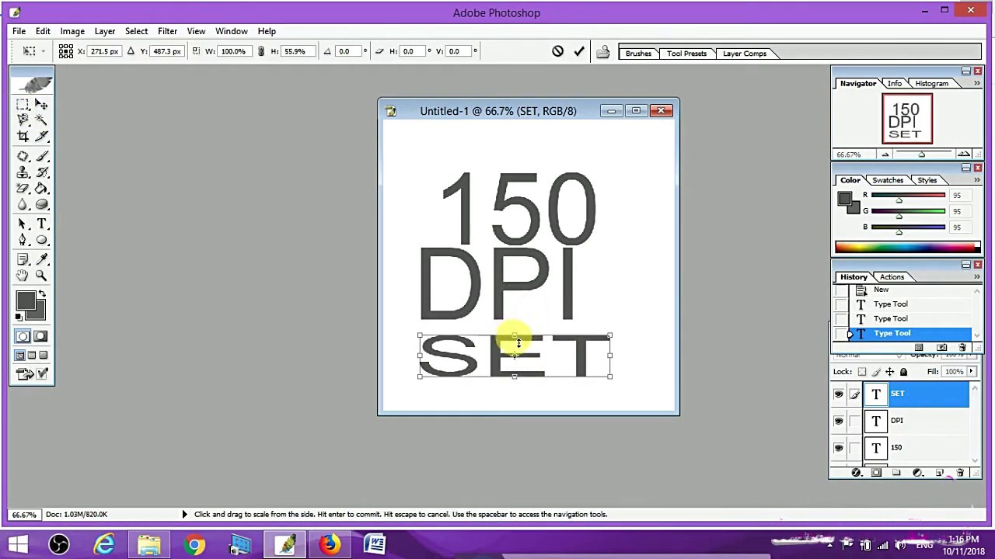
left_click_drag(519, 342, 517, 332)
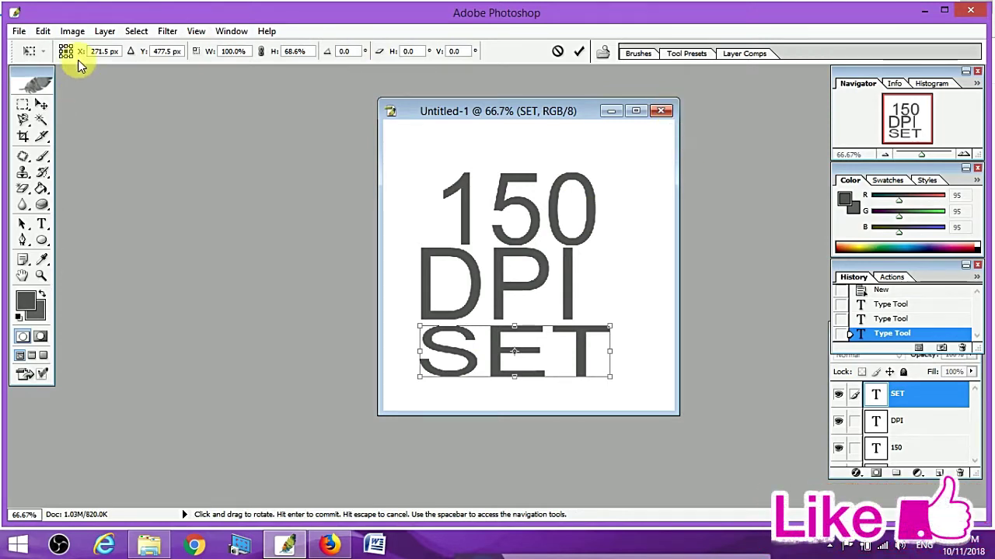
Apply the pending resize of the SET text in the 150 DPI SET document.
left_click(18, 31)
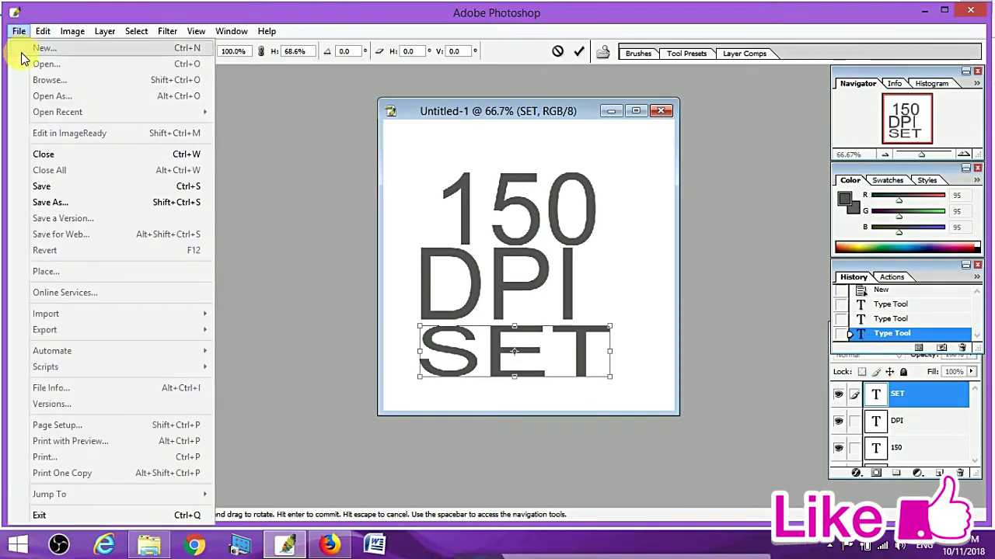
left_click(348, 170)
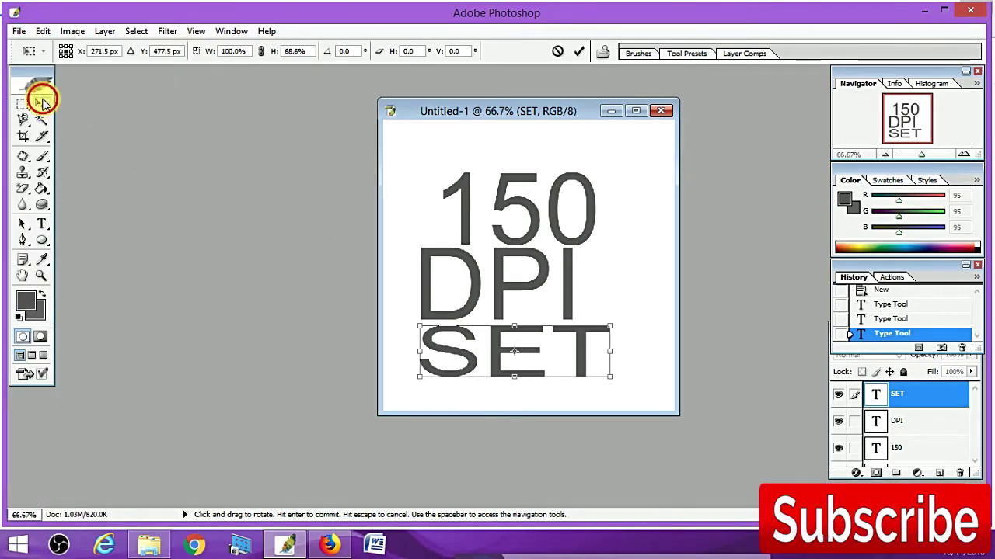
left_click(43, 101)
left_click(412, 212)
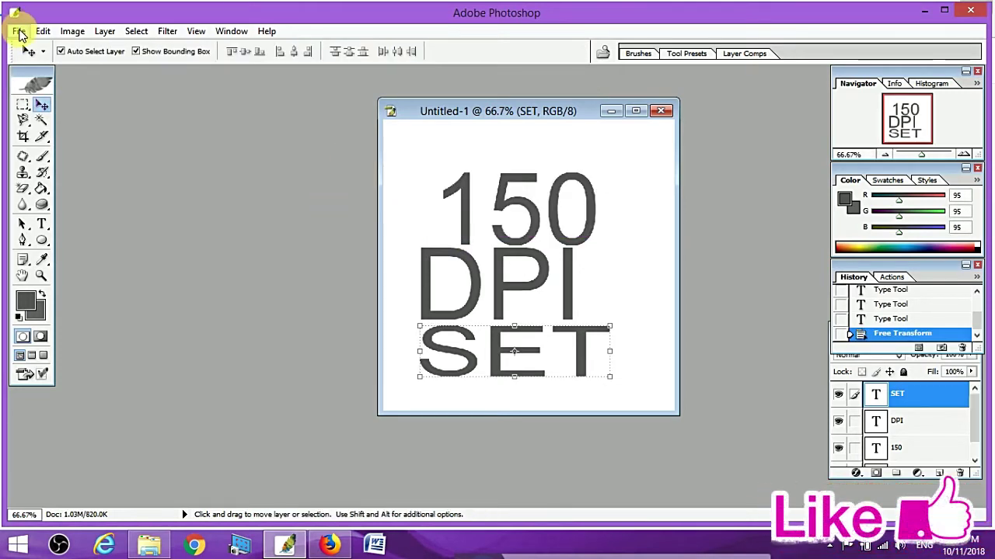
Open arrow.png from the Desktop as a new document.
left_click(20, 33)
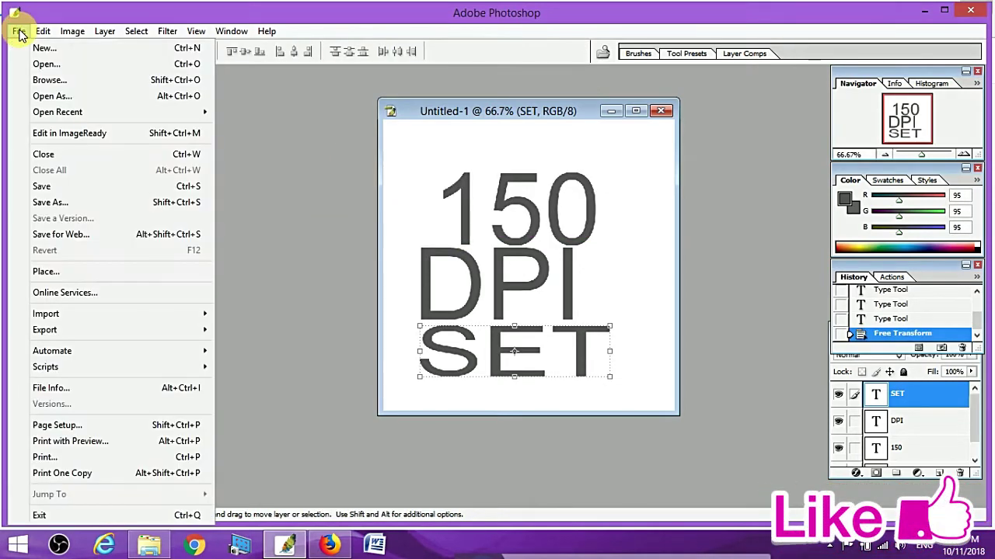
left_click(26, 48)
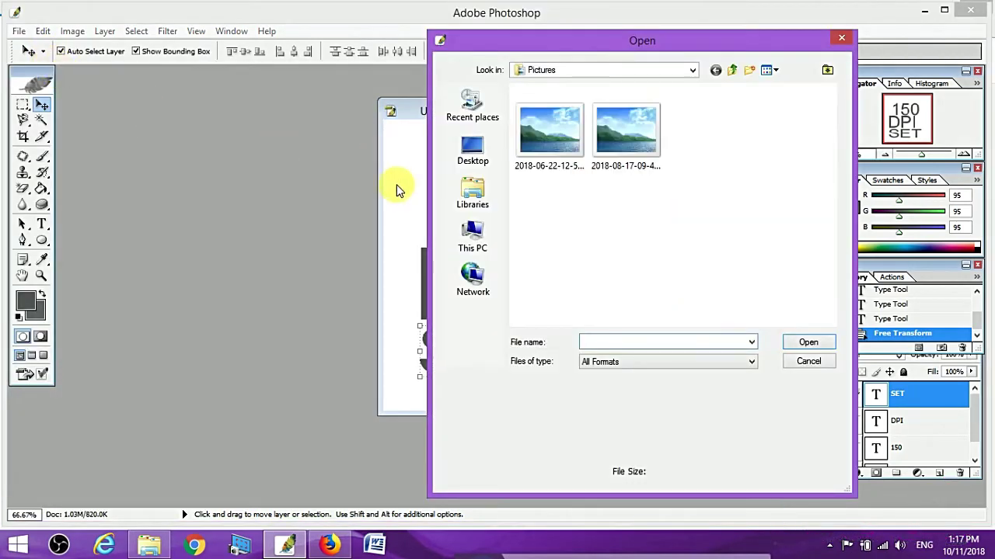
left_click(629, 126)
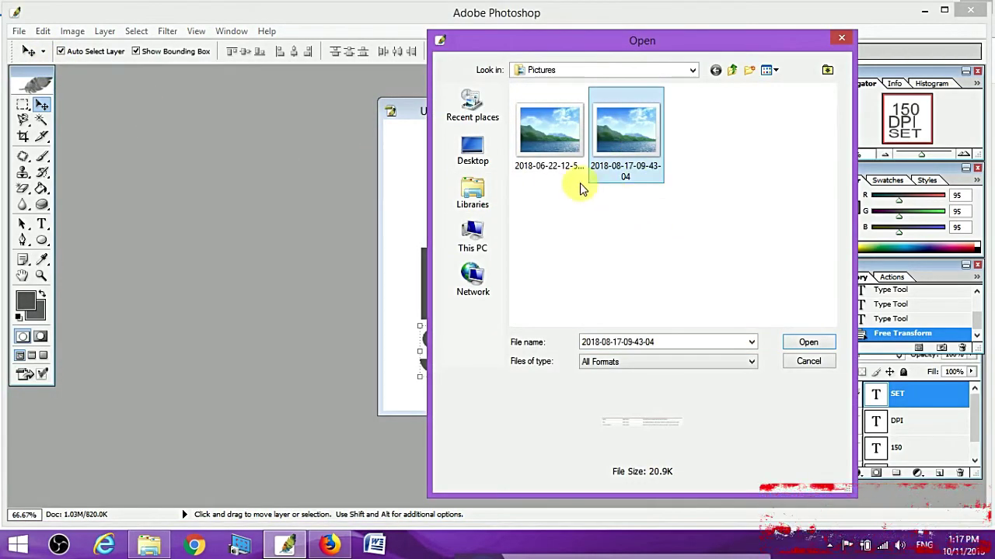
left_click(472, 152)
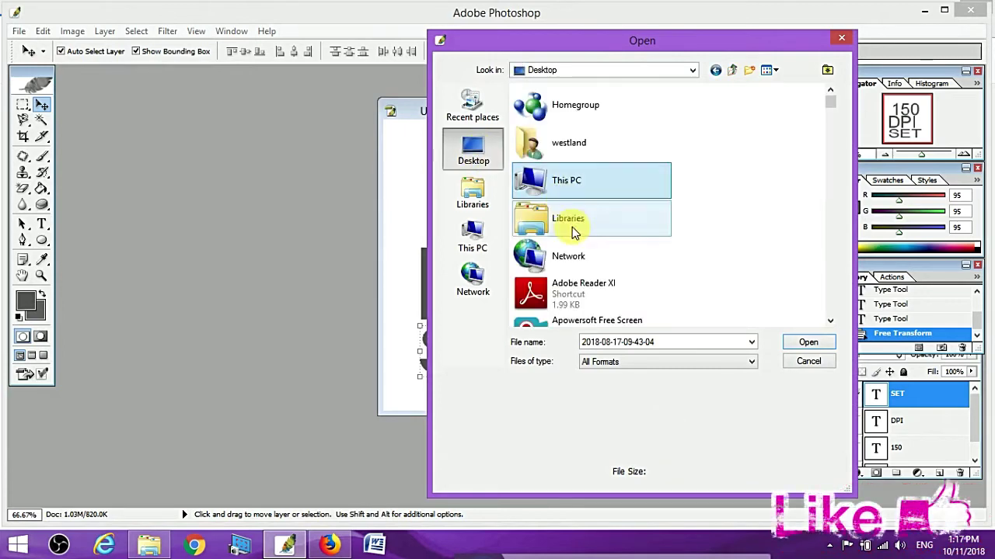
scroll(647, 234, "down", 3)
scroll(647, 234, "down", 3)
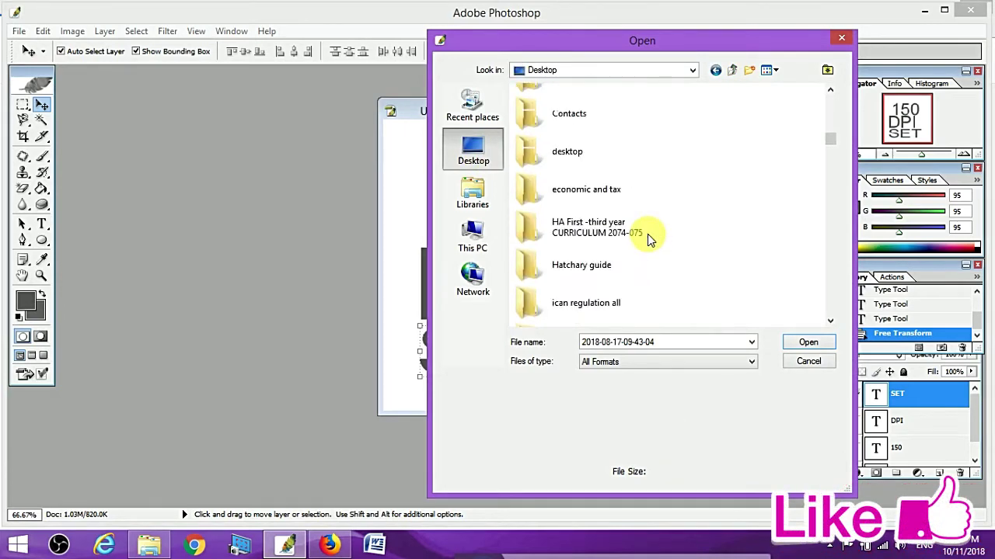
scroll(632, 229, "down", 3)
scroll(632, 228, "down", 3)
scroll(633, 230, "up", 3)
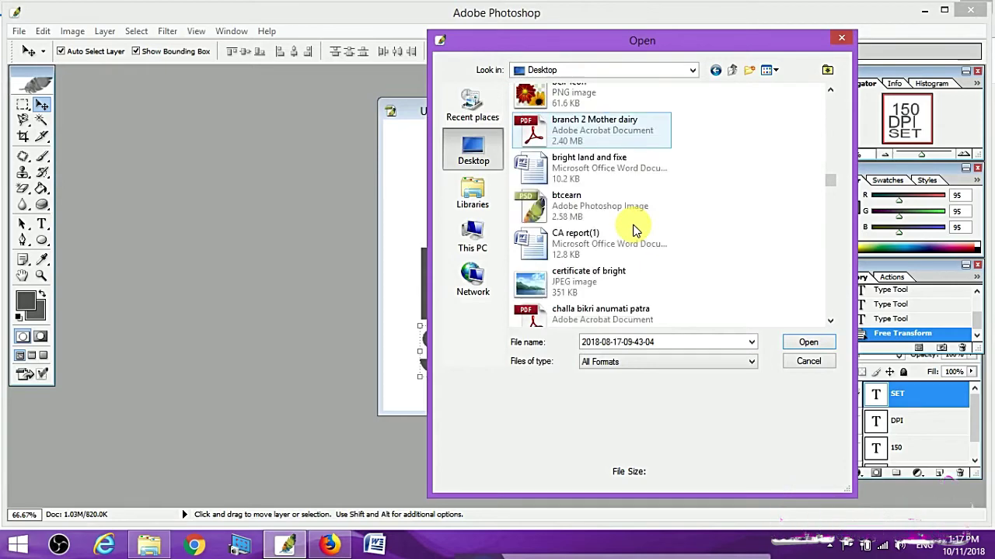
scroll(634, 229, "up", 2)
scroll(633, 227, "up", 3)
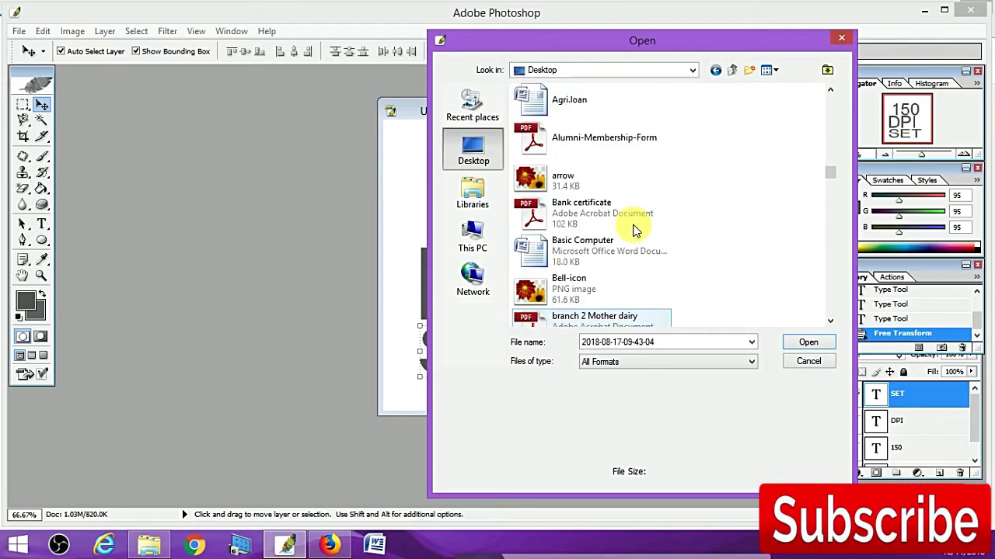
key("Up")
key("Up")
key("Up")
left_click(812, 342)
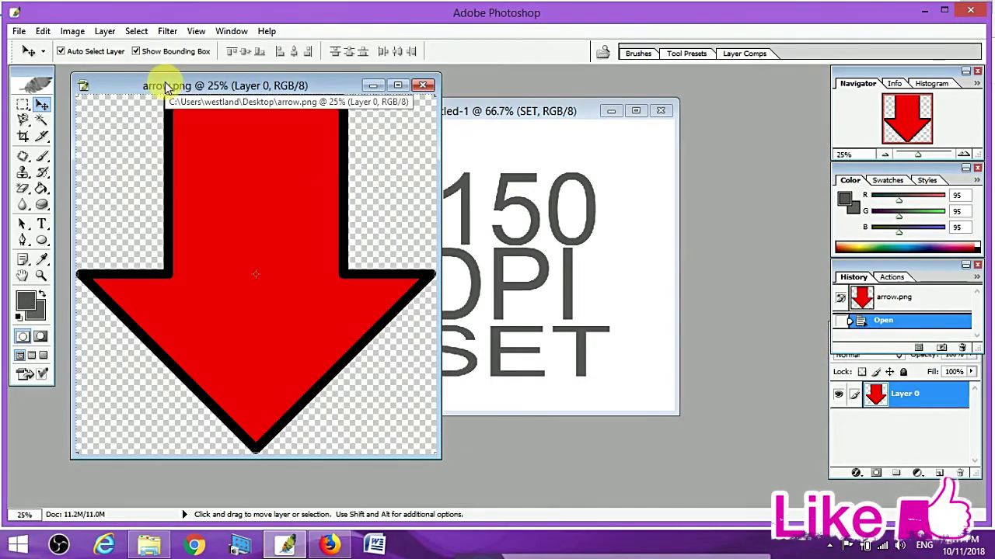
Shift the arrow.png window right and bring up its Image Size settings (1979 × 1979 px, 240.69 ppi).
left_click_drag(155, 87, 242, 87)
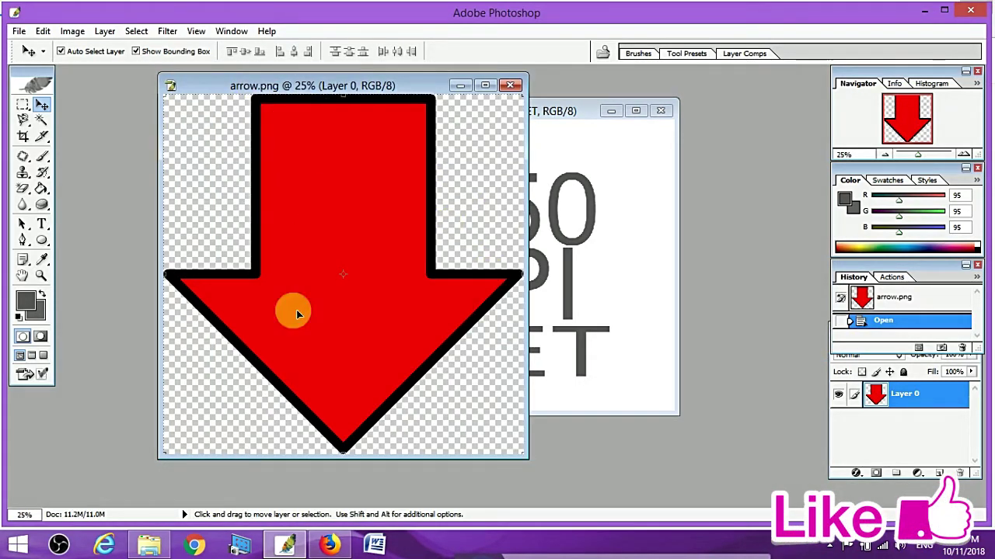
left_click(73, 32)
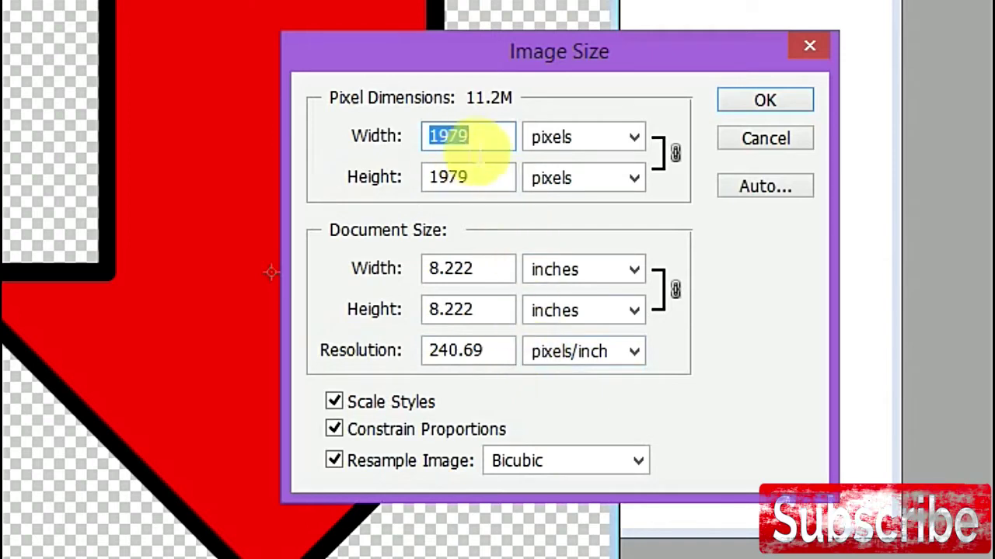
Keep Image Size width and height in inches and resolution in pixels/inch.
left_click(480, 137)
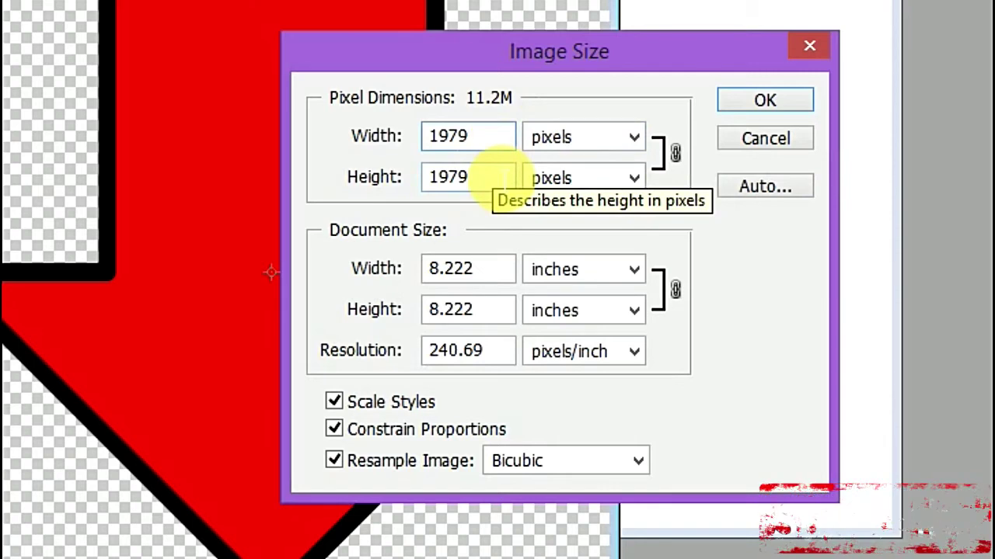
left_click(599, 182)
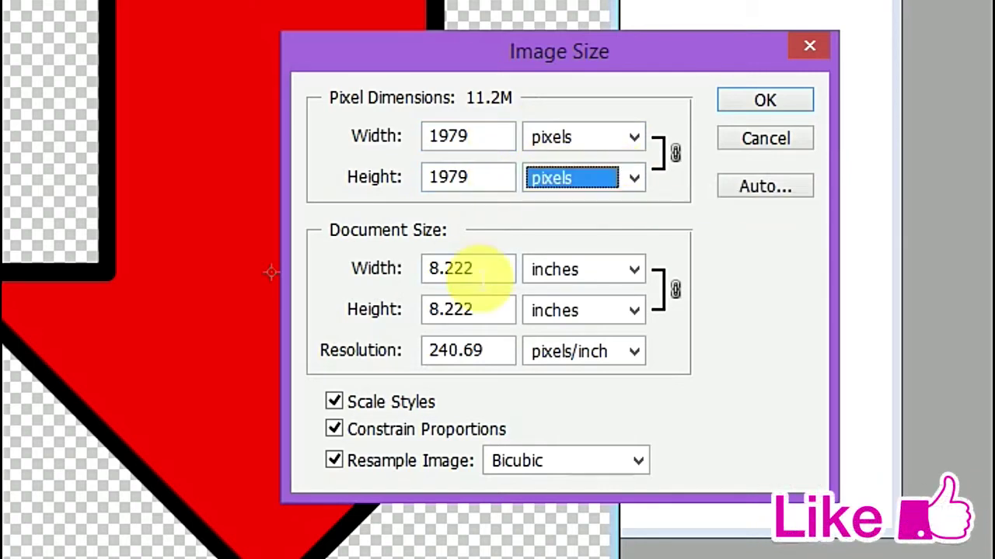
left_click(491, 274)
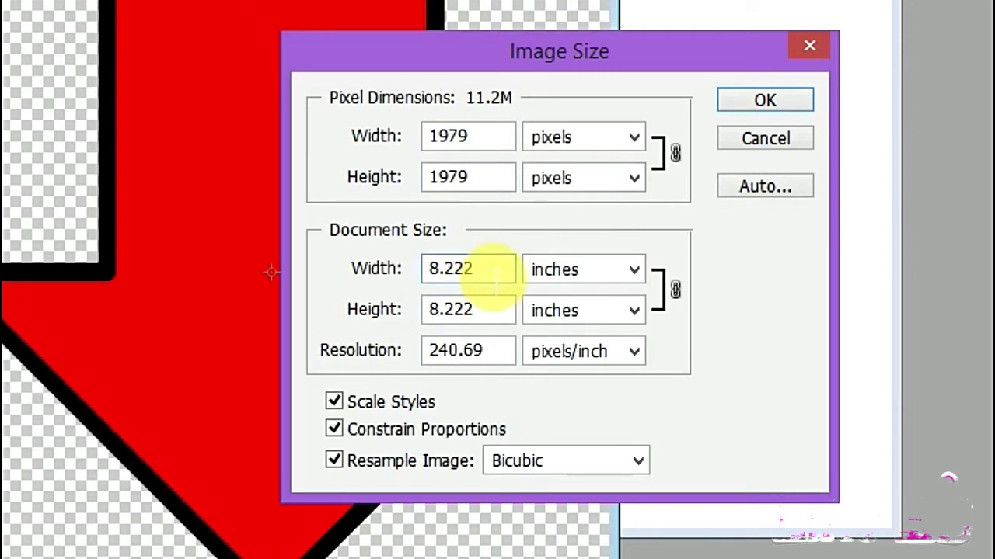
left_click(583, 278)
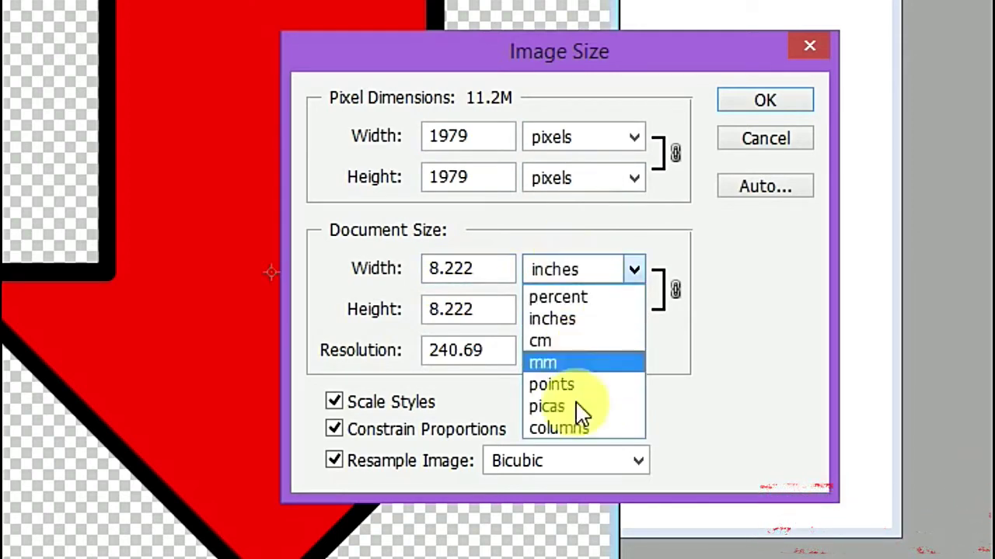
left_click(573, 320)
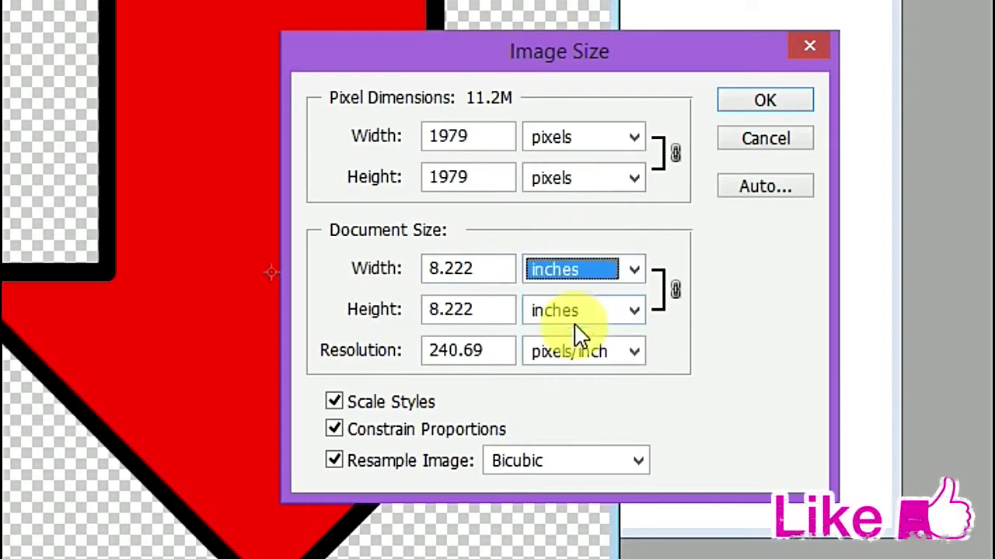
left_click(484, 320)
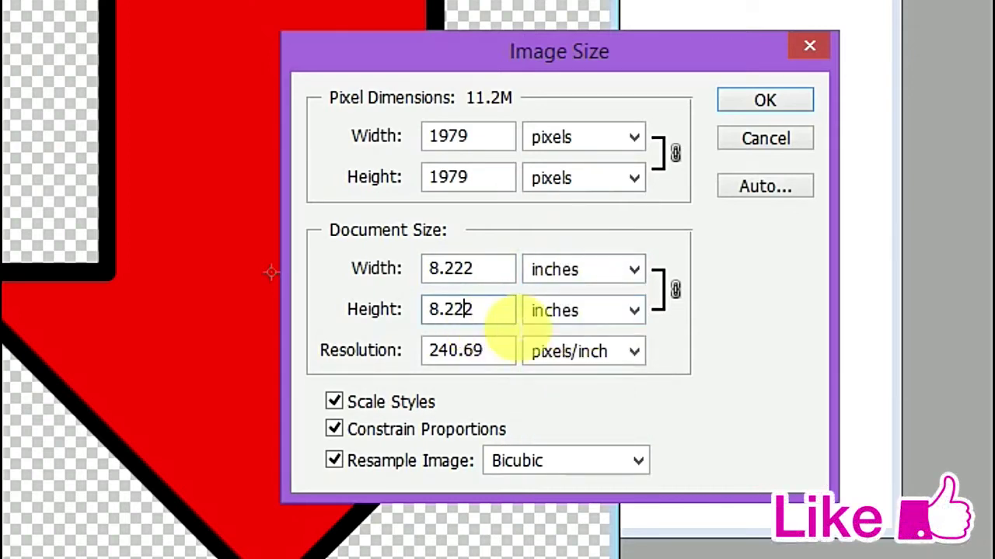
left_click(565, 315)
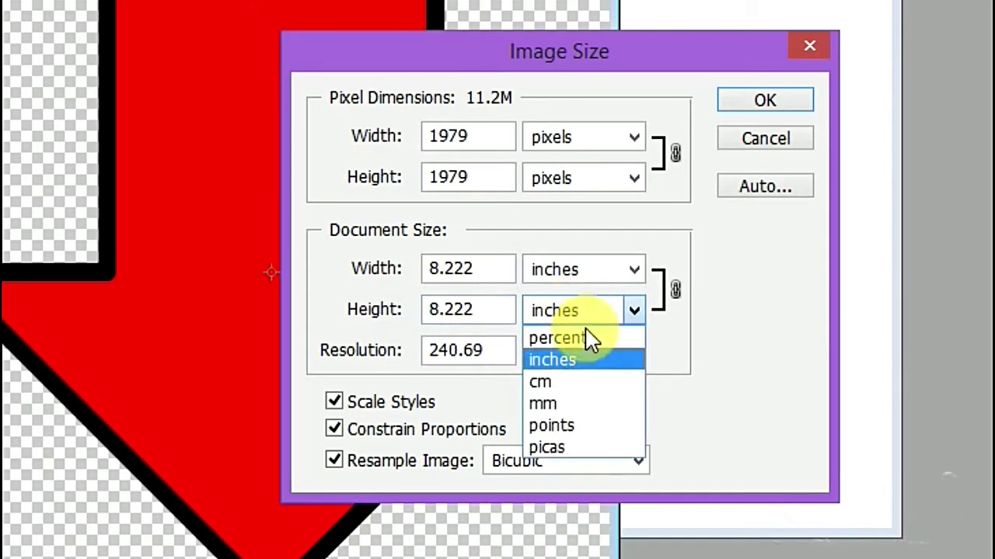
left_click(567, 363)
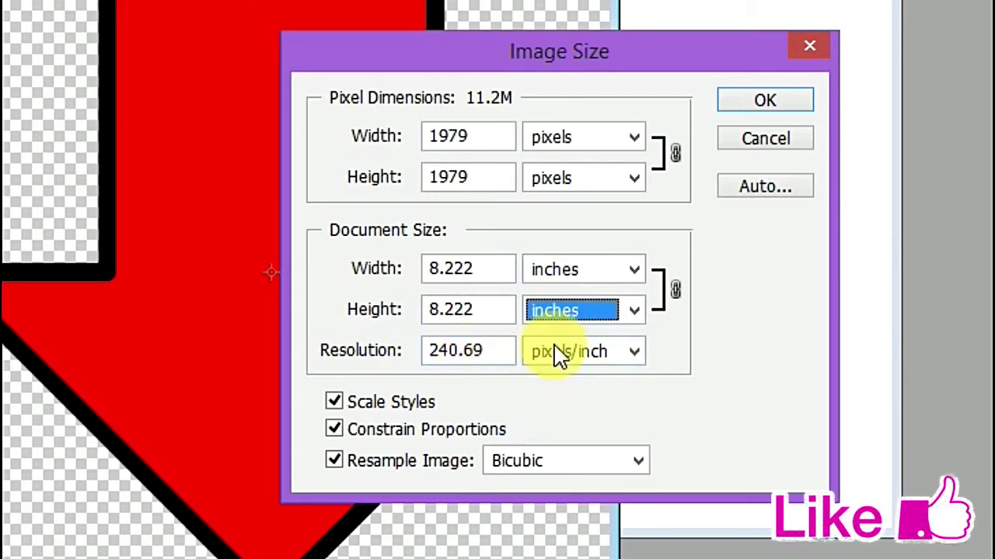
left_click(510, 362)
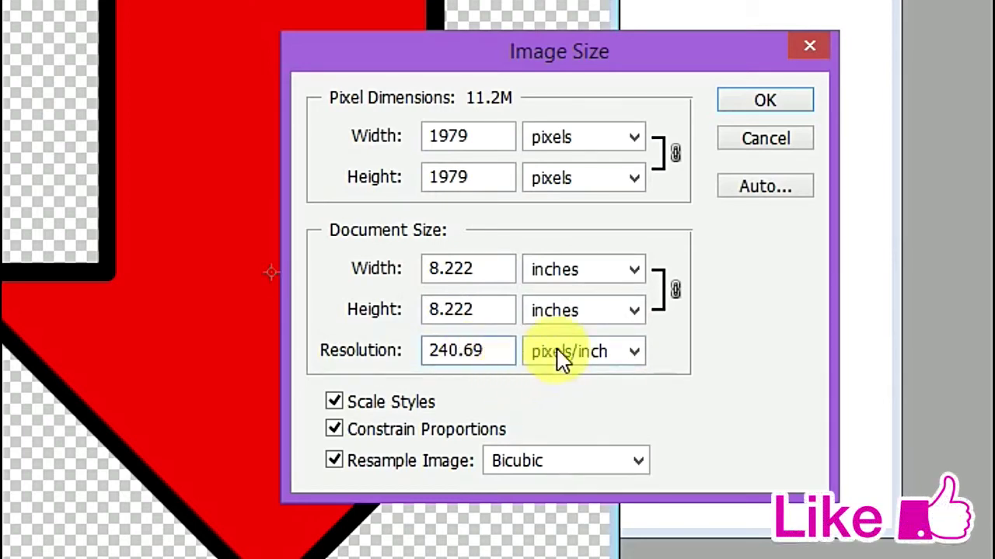
left_click(629, 355)
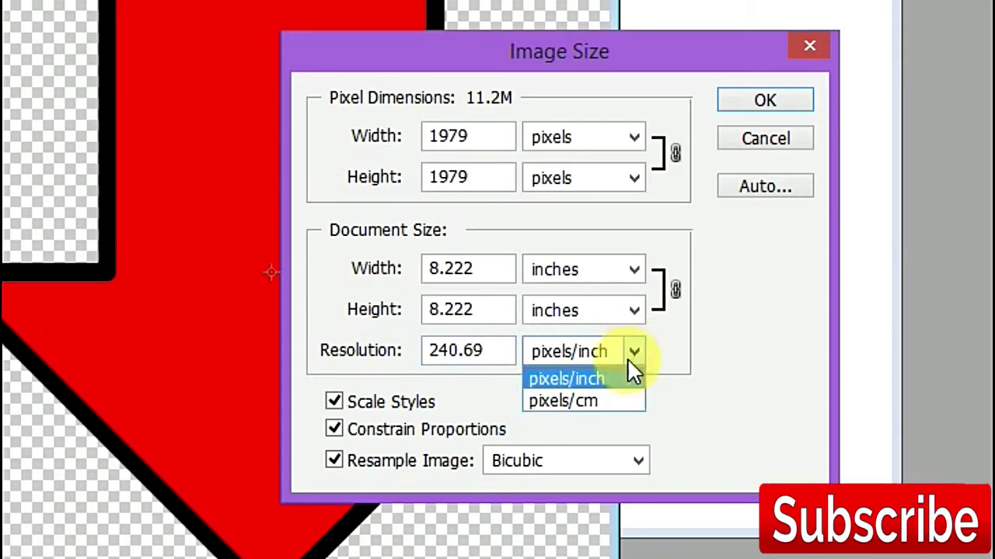
left_click(595, 381)
Change the resolution from 240.69 to 300 pixels/inch and apply the resample.
left_click(483, 361)
left_click_drag(484, 361, 388, 353)
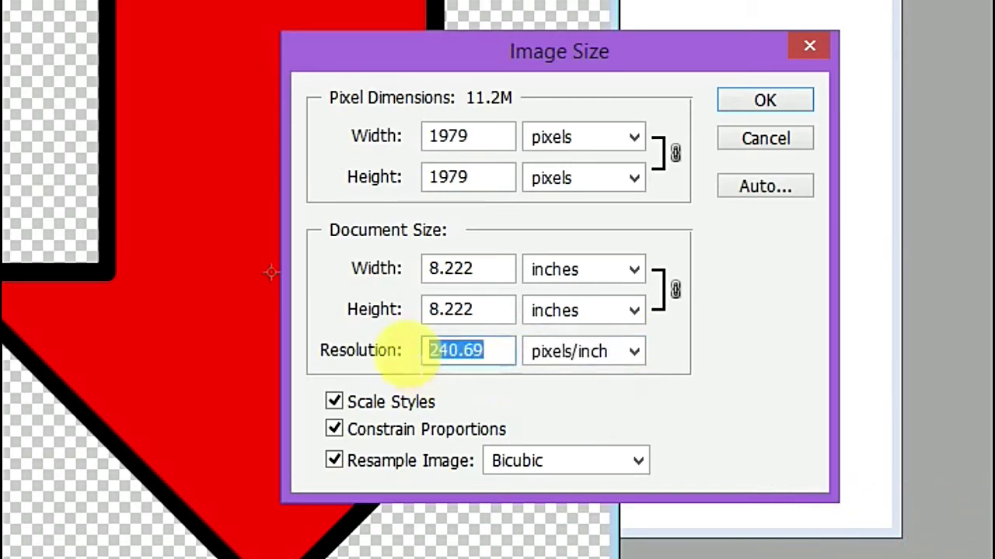
type("3")
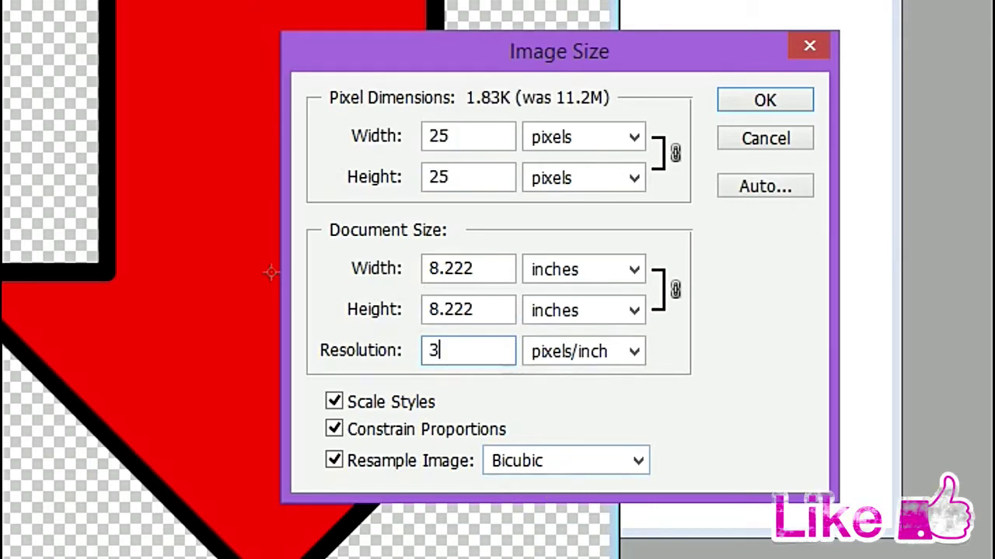
type("00")
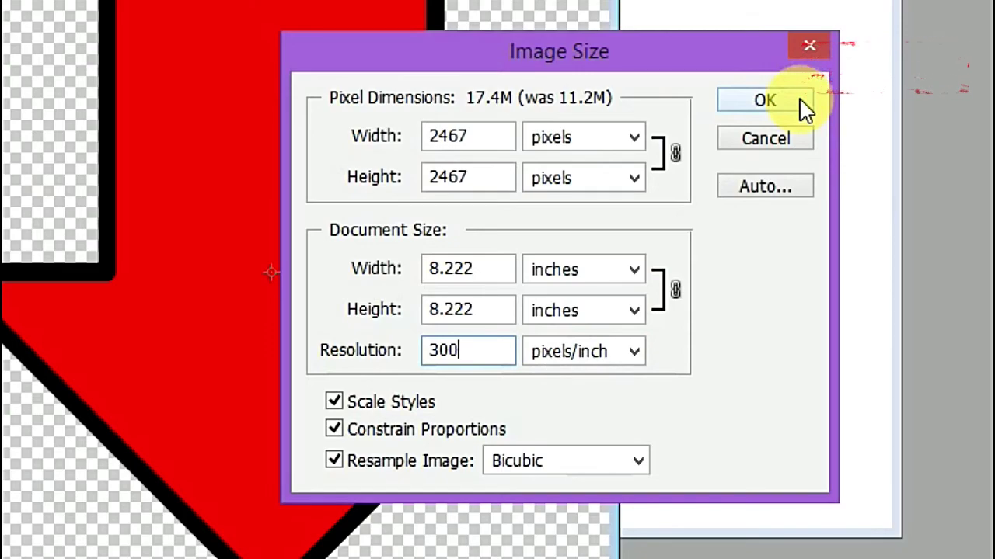
left_click(765, 101)
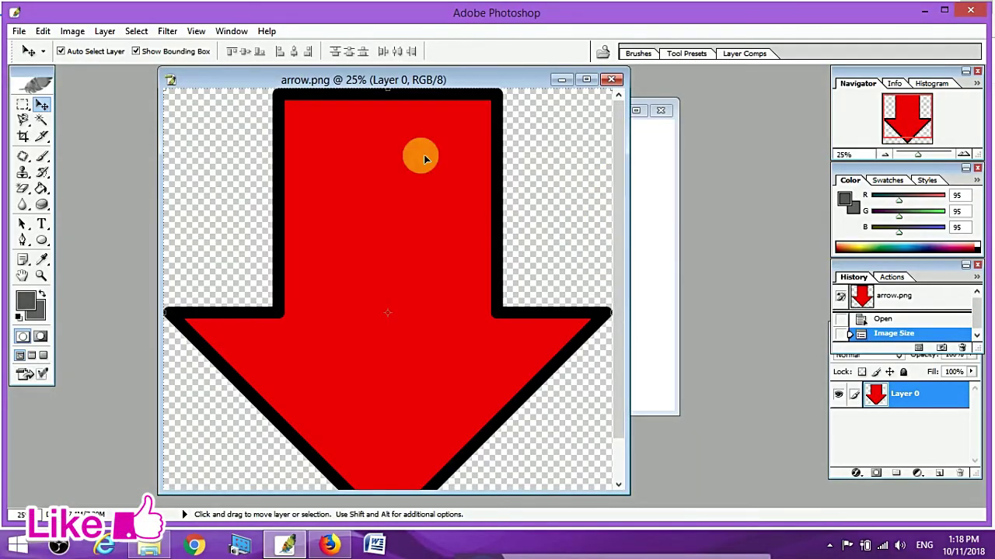
Add a '300 DPI SET' text label at the image's upper left and commit it.
left_click(41, 224)
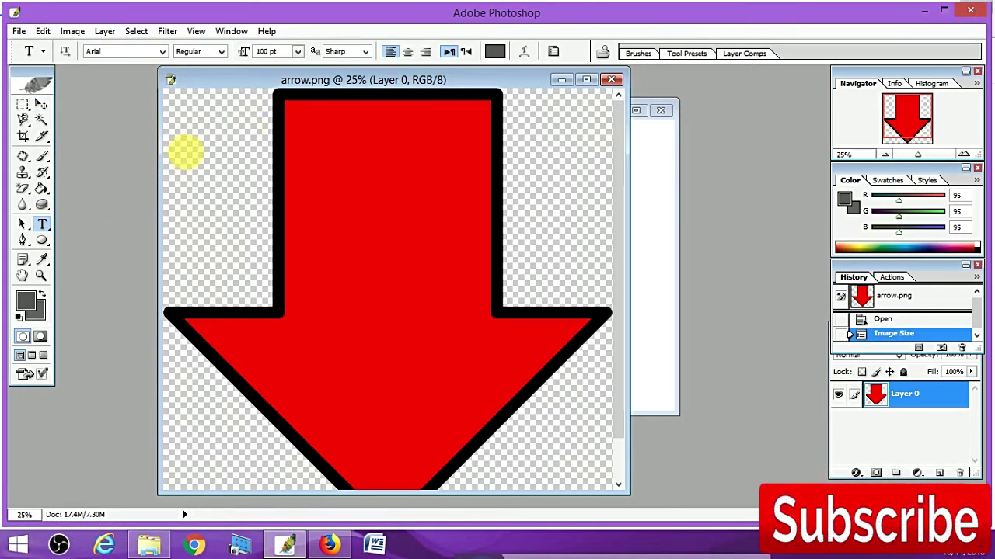
left_click(185, 152)
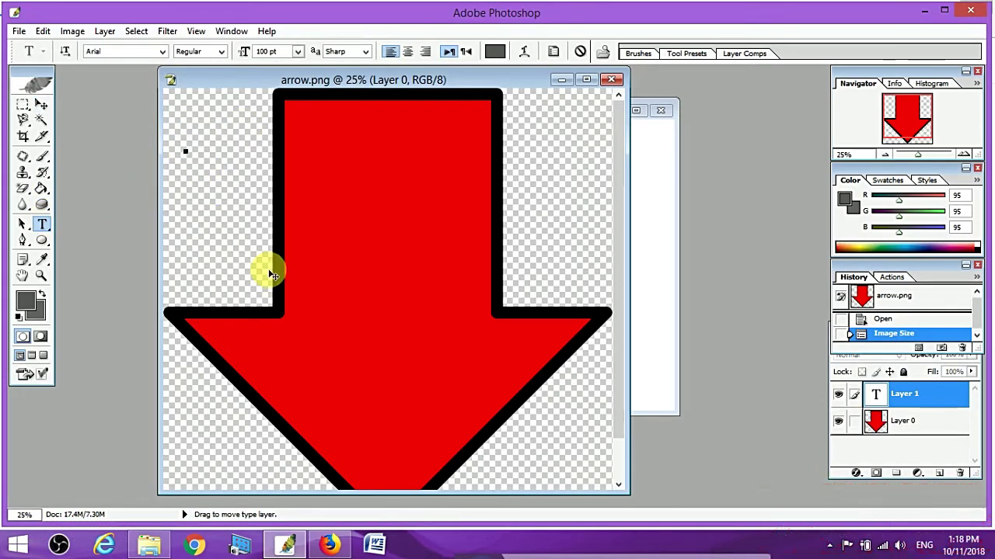
type("300")
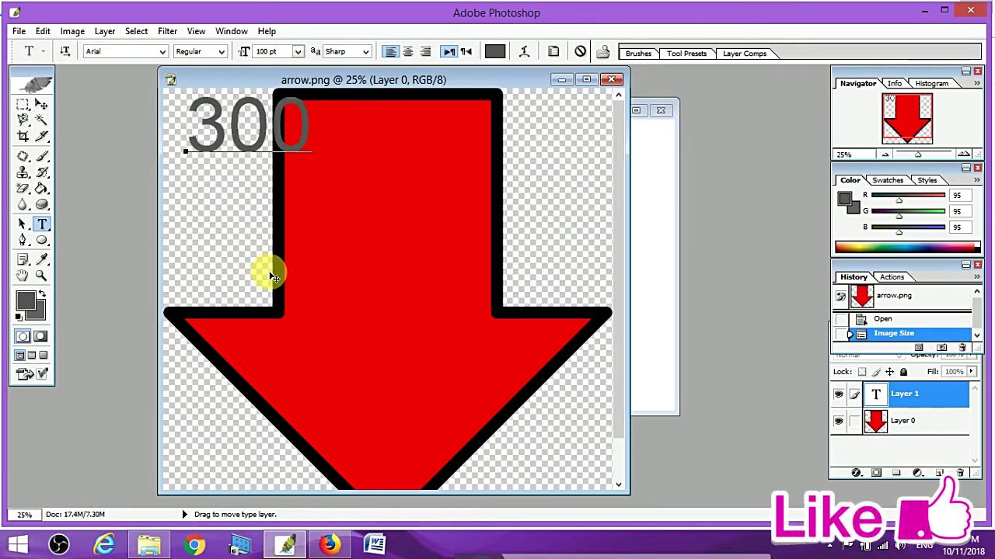
type(" DPI")
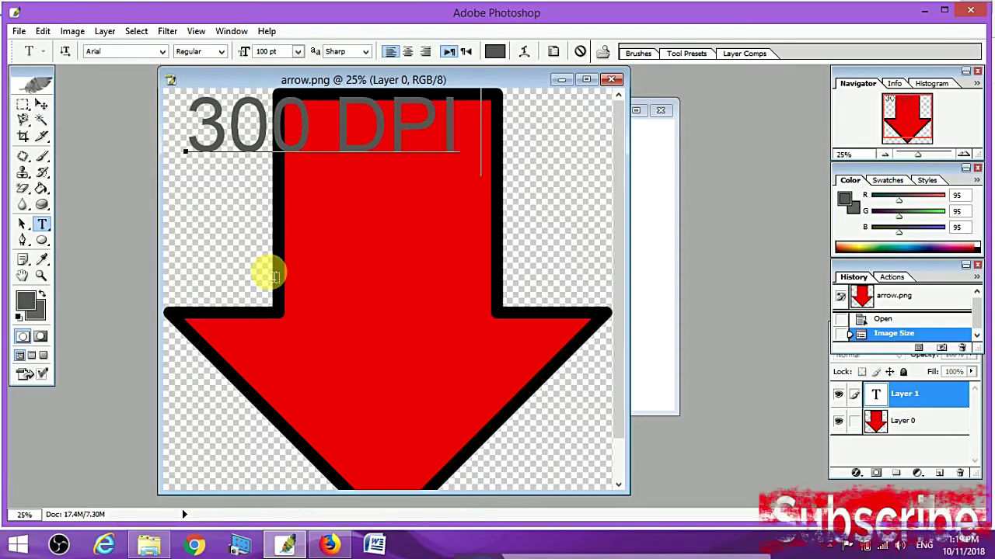
type(" SET")
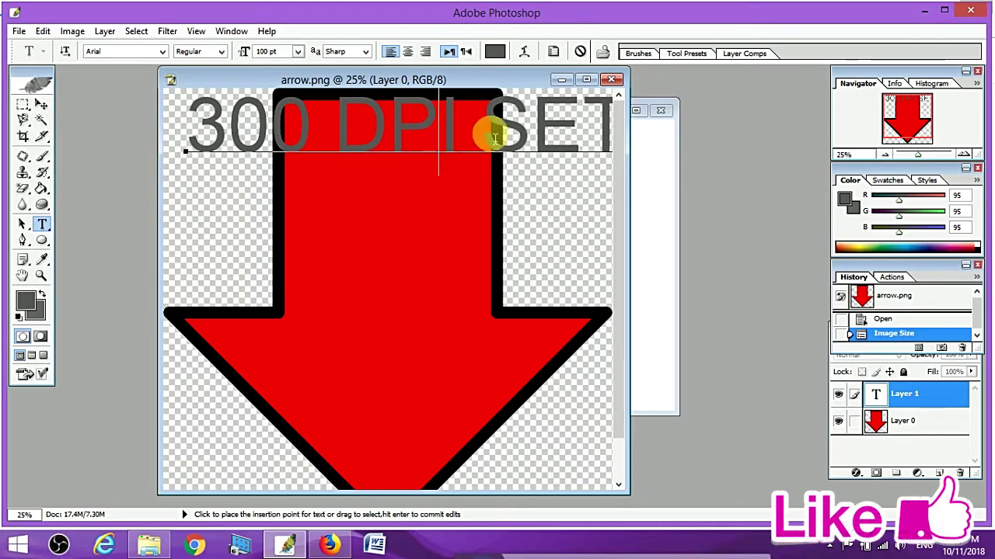
key("ctrl+Return")
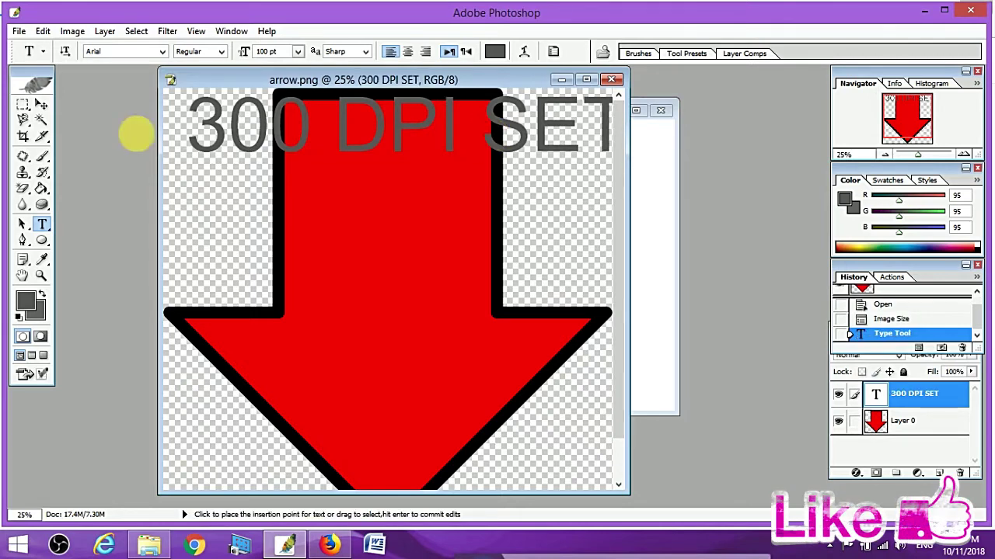
Scale the 300 DPI SET text slightly smaller, reposition it, and apply the transform.
left_click(41, 104)
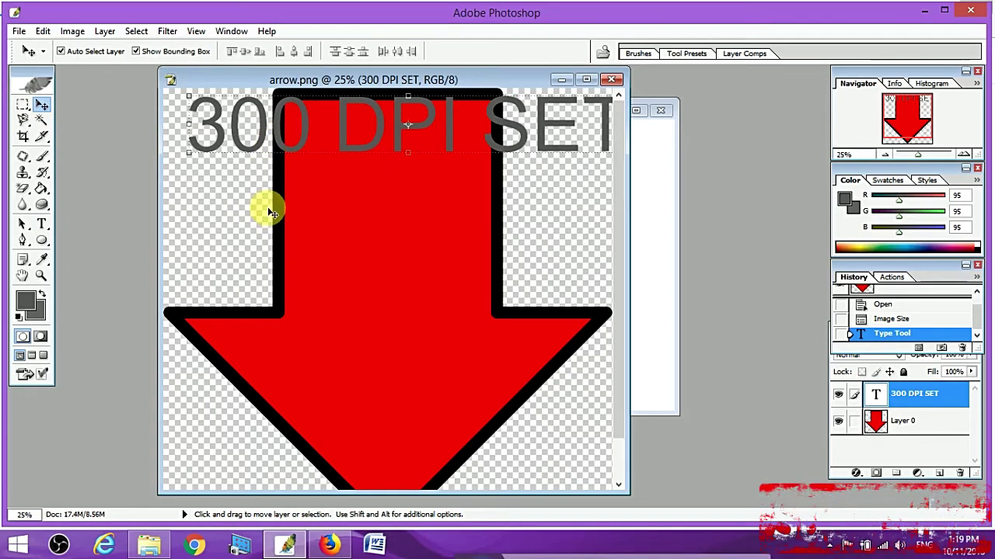
left_click_drag(194, 159, 250, 154)
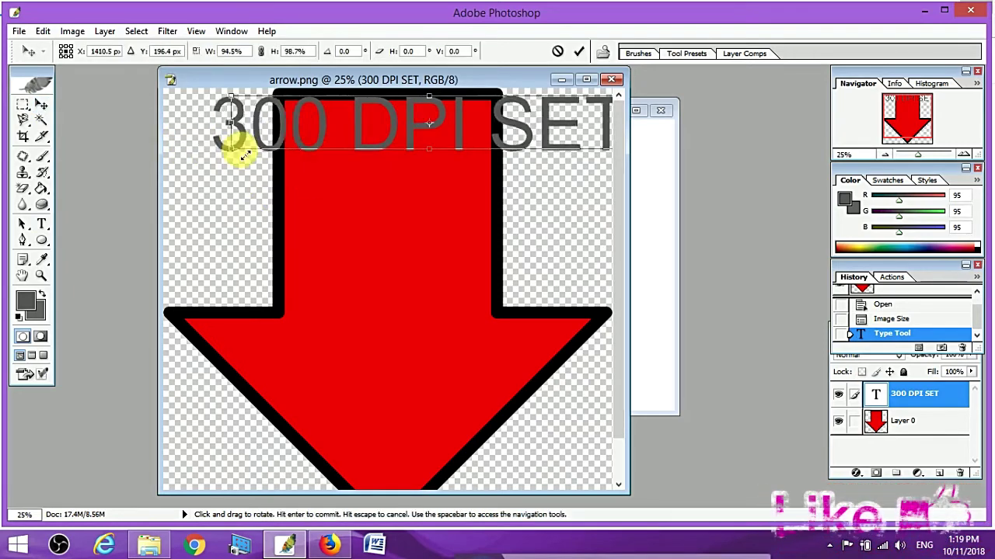
left_click_drag(369, 131, 291, 148)
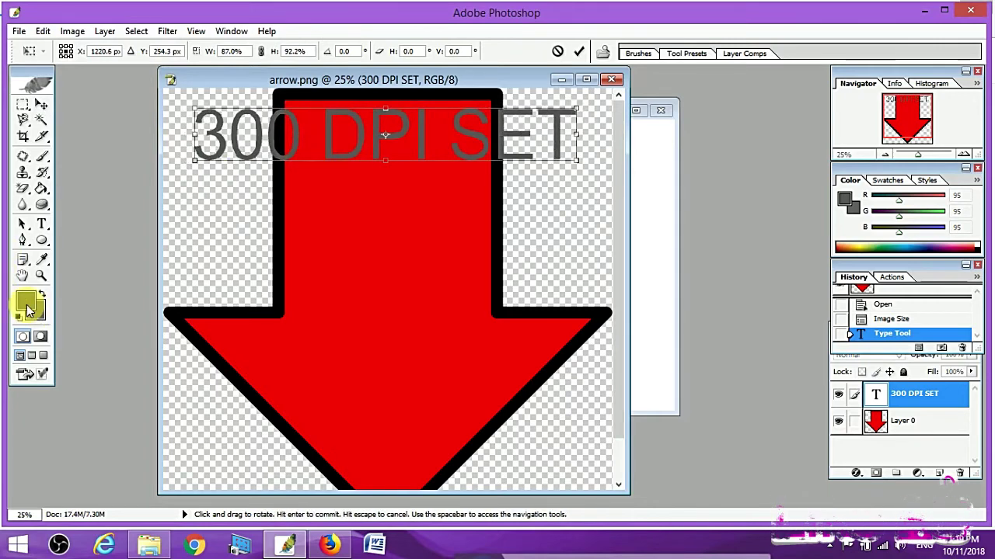
left_click(26, 301)
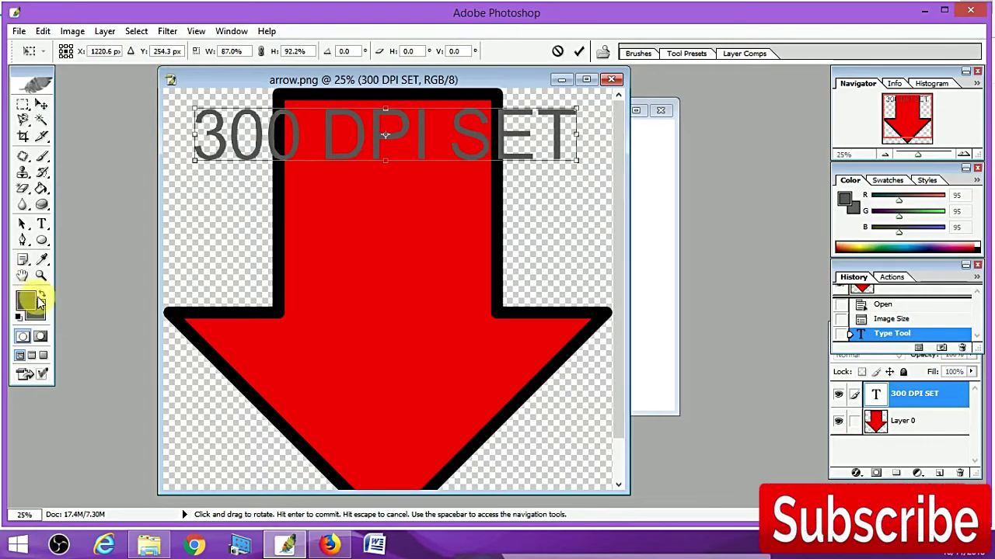
left_click(41, 103)
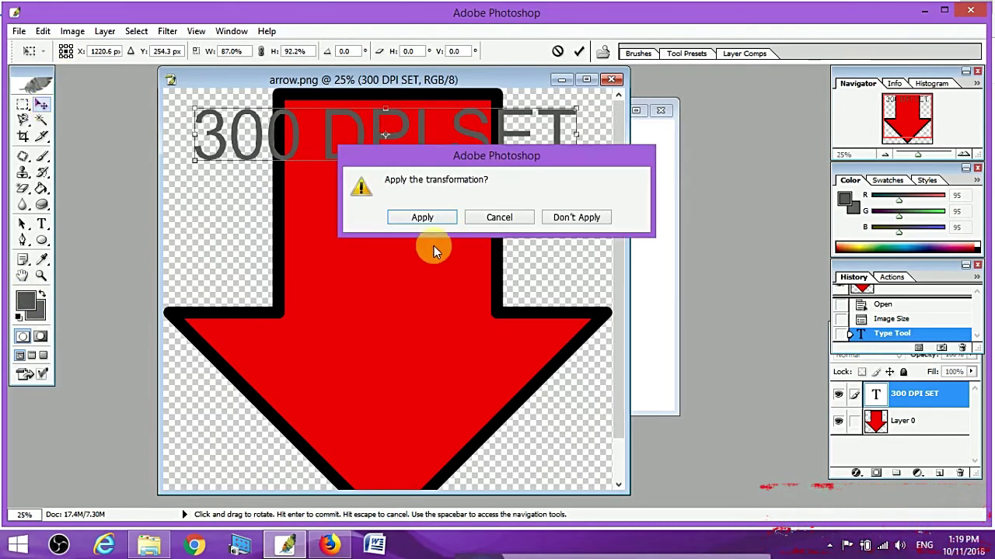
left_click(396, 220)
Set the foreground colour to bright green #97DC11.
left_click(26, 301)
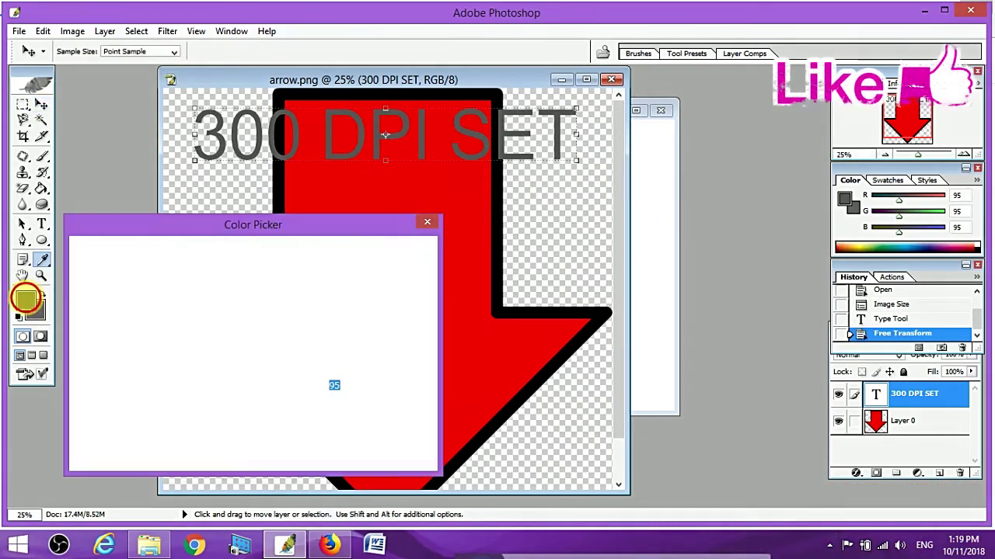
left_click(284, 275)
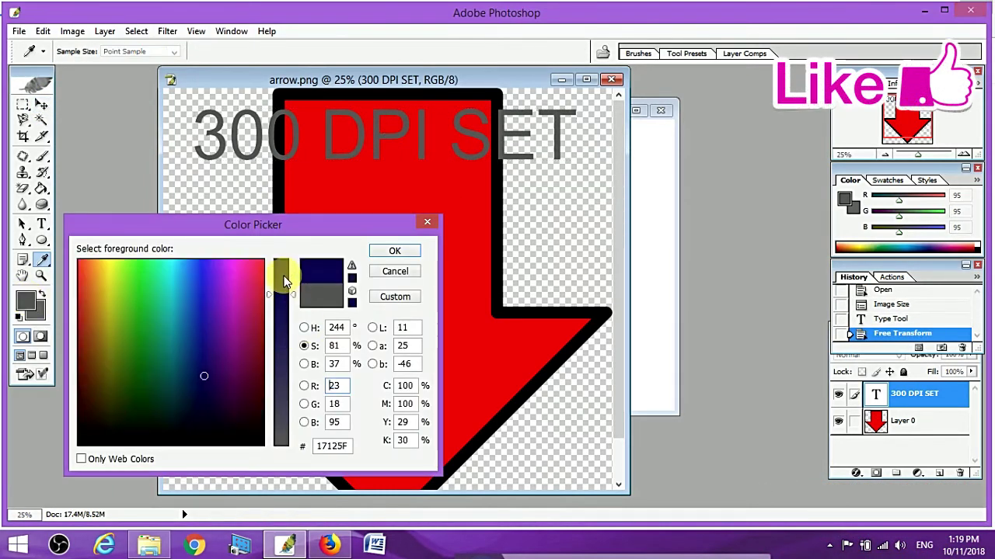
left_click(119, 285)
left_click(391, 251)
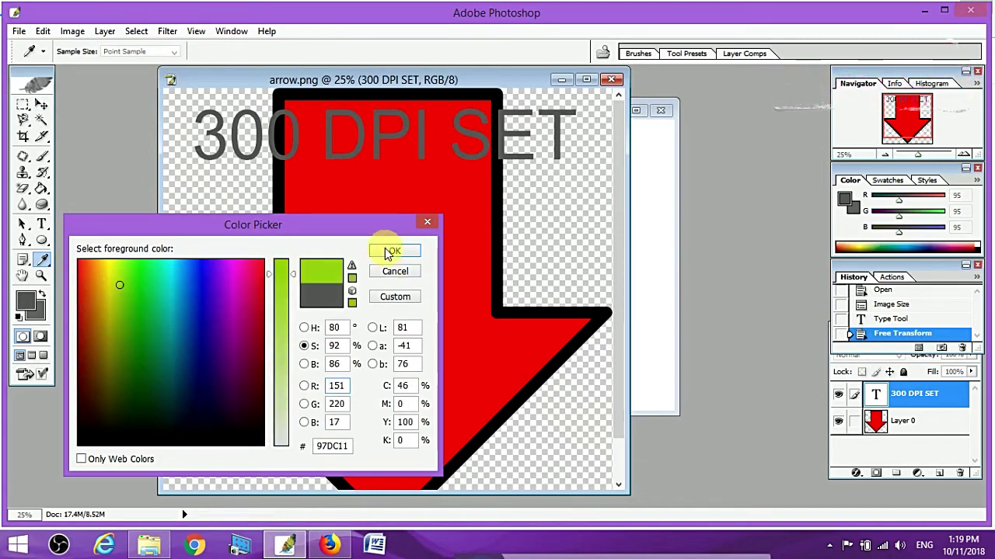
left_click(391, 251)
key("v")
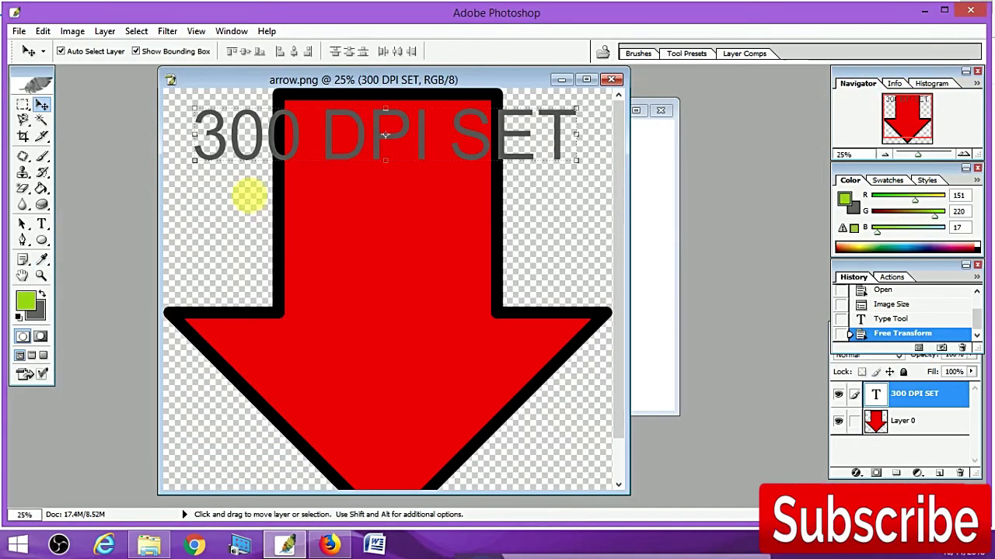
Select all the 300 DPI SET text, colour it green, and commit the edit.
left_click(41, 223)
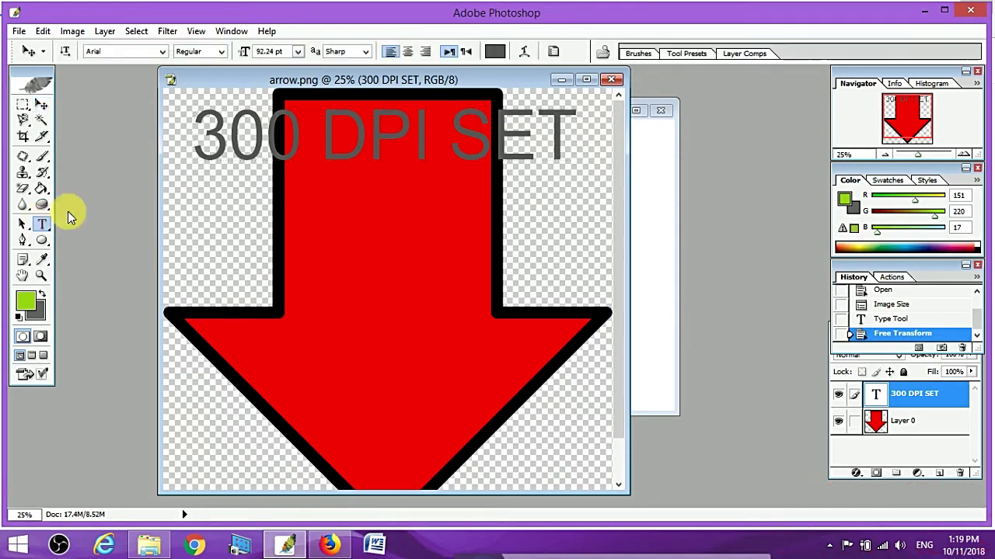
left_click(325, 153)
key("ctrl+a")
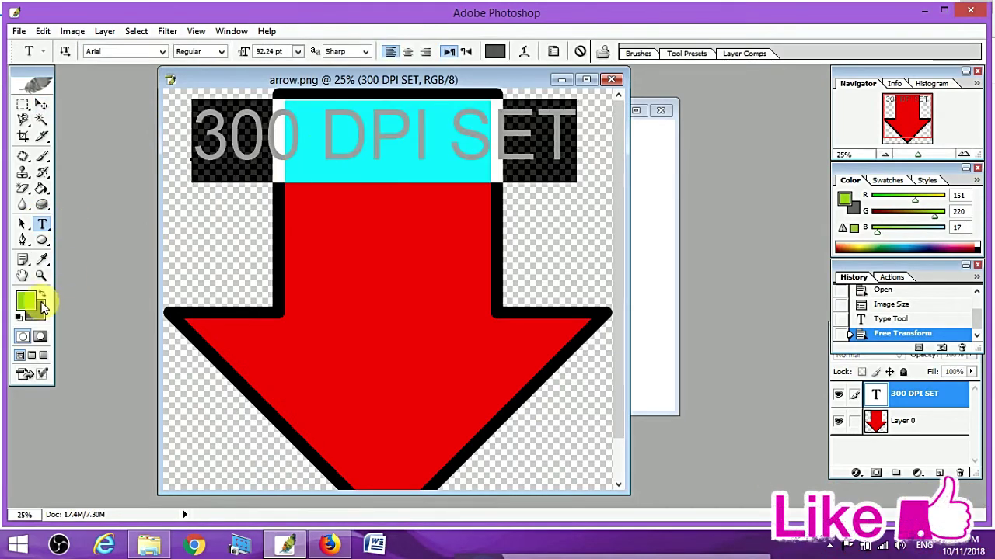
left_click(27, 303)
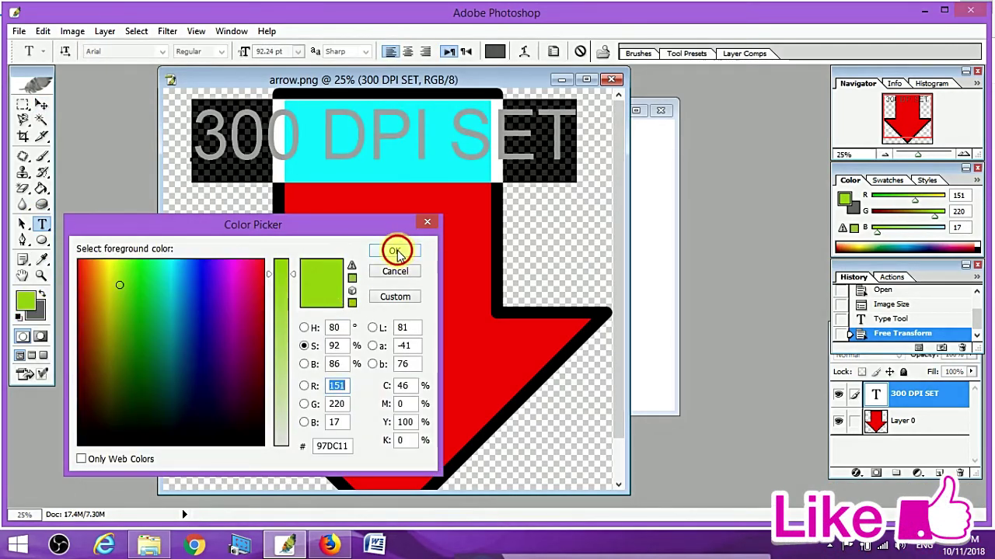
left_click(396, 252)
left_click(411, 169)
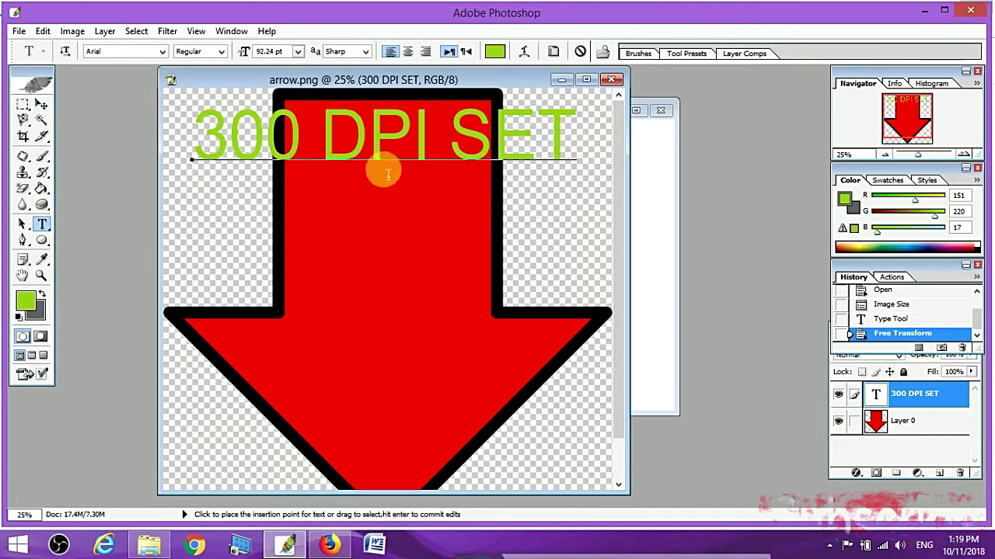
left_click(41, 104)
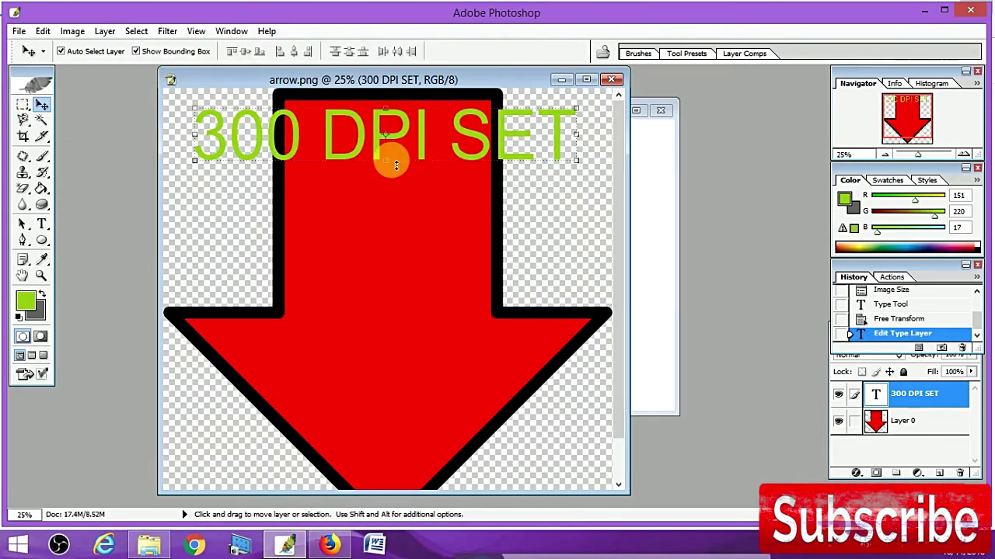
Stretch the text to about 240% height, move it down over the arrow, widen it slightly, and apply.
left_click_drag(396, 162, 395, 241)
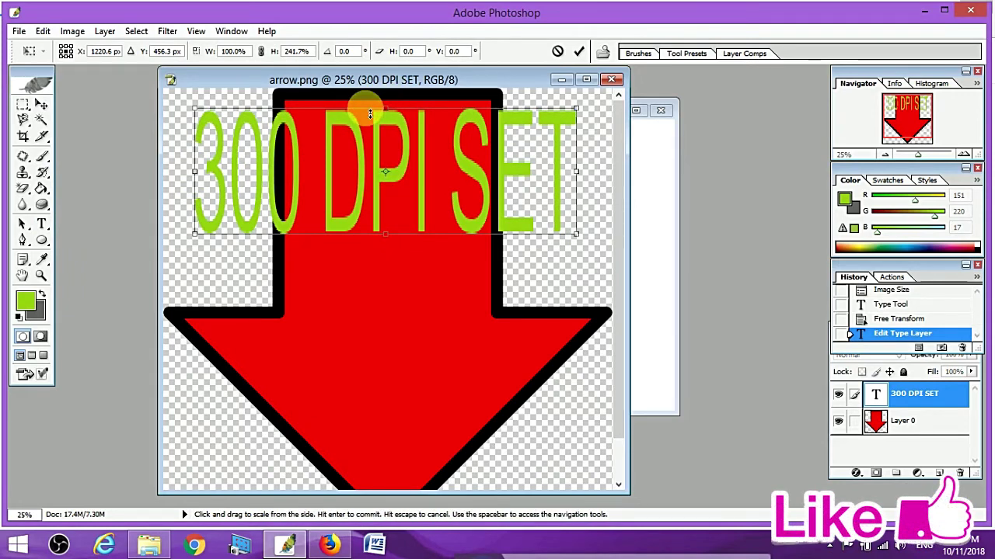
left_click_drag(378, 138, 386, 201)
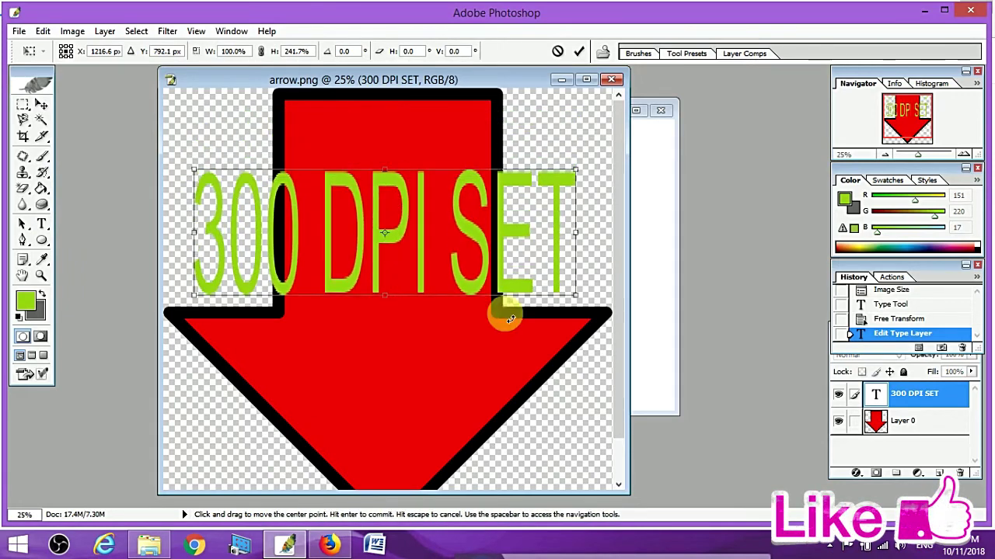
left_click_drag(583, 237, 596, 232)
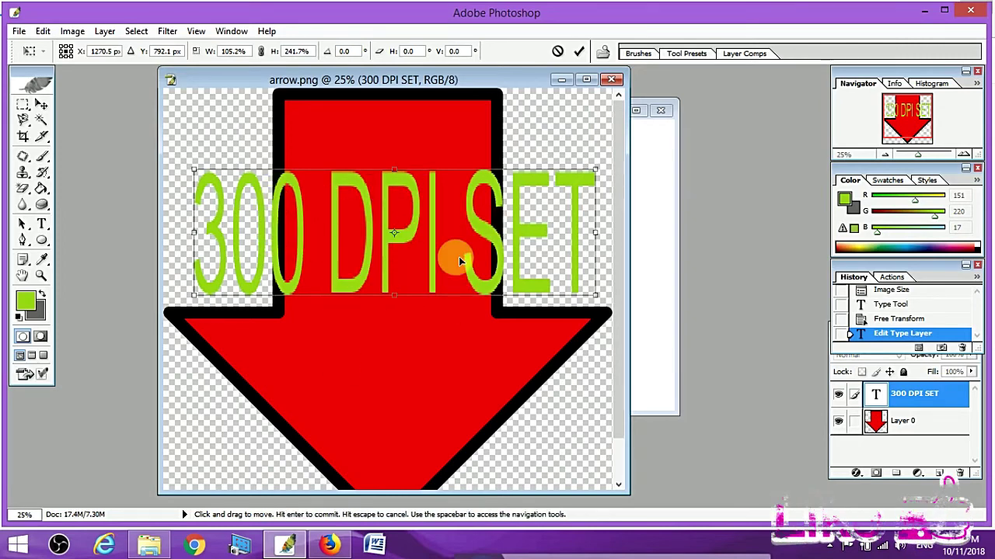
left_click(41, 104)
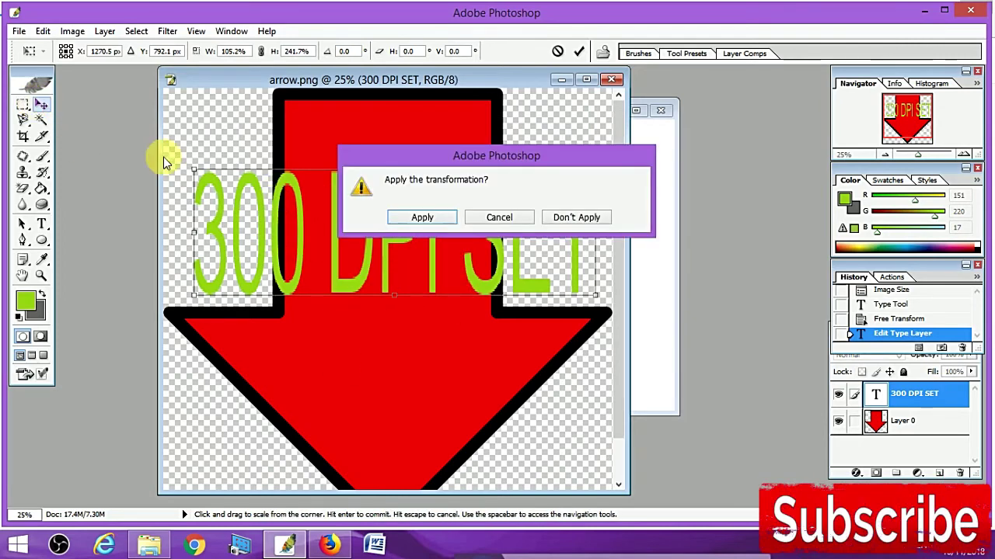
left_click(422, 218)
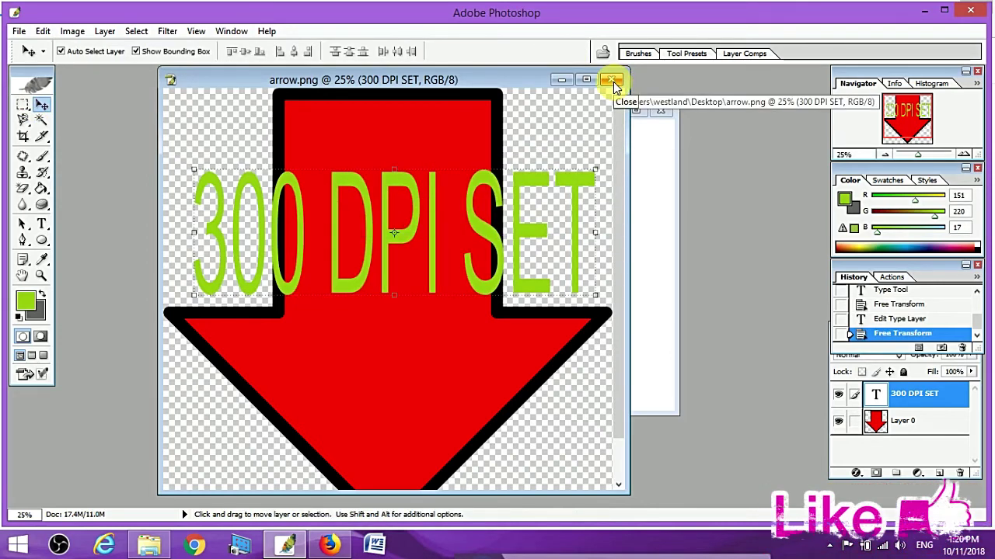
Close arrow.png and Untitled-1, answering their save prompts, then quit Photoshop.
left_click(612, 80)
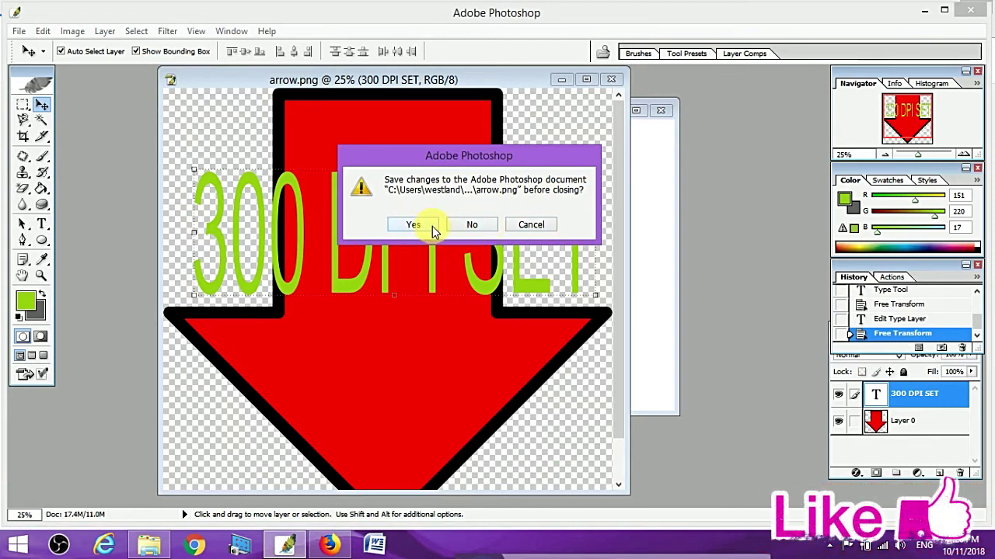
left_click(472, 226)
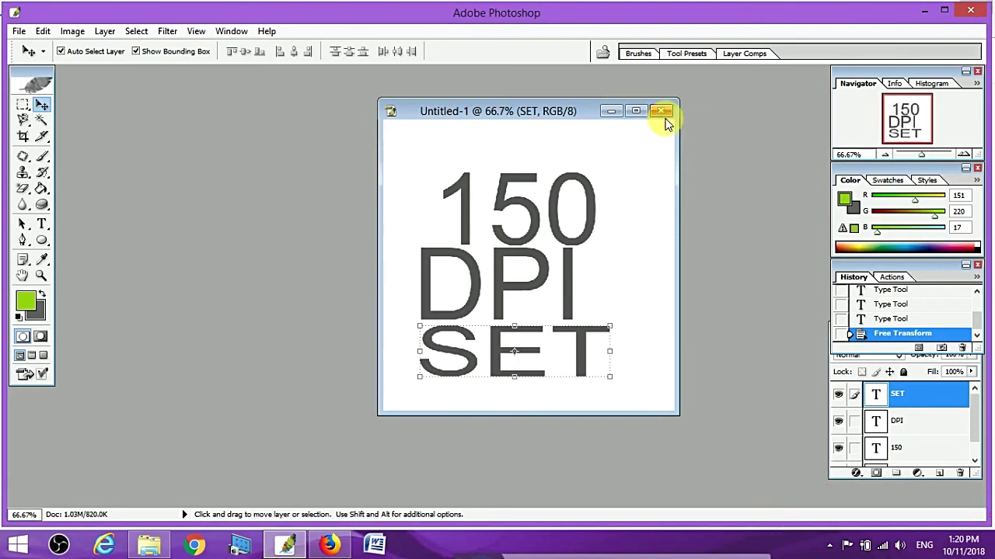
left_click(662, 112)
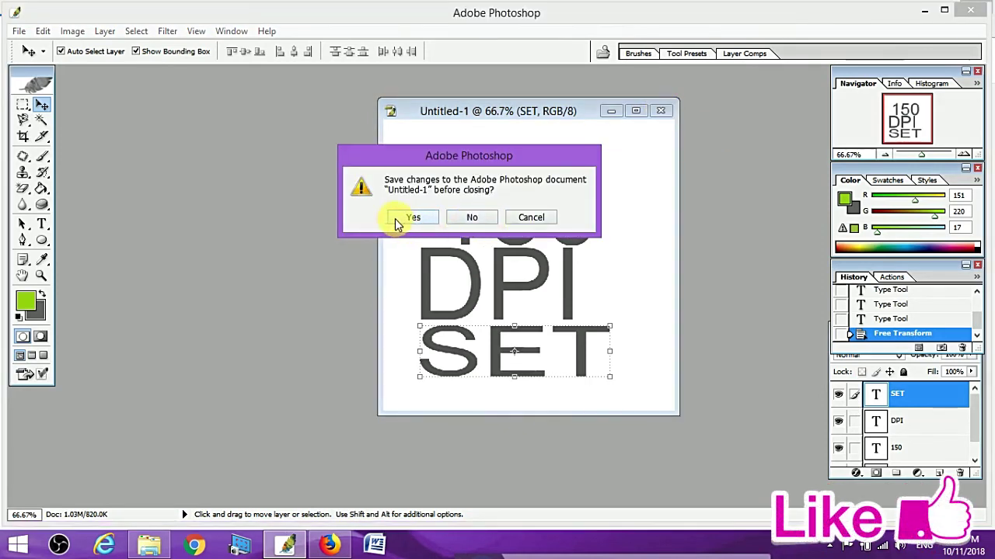
left_click(476, 219)
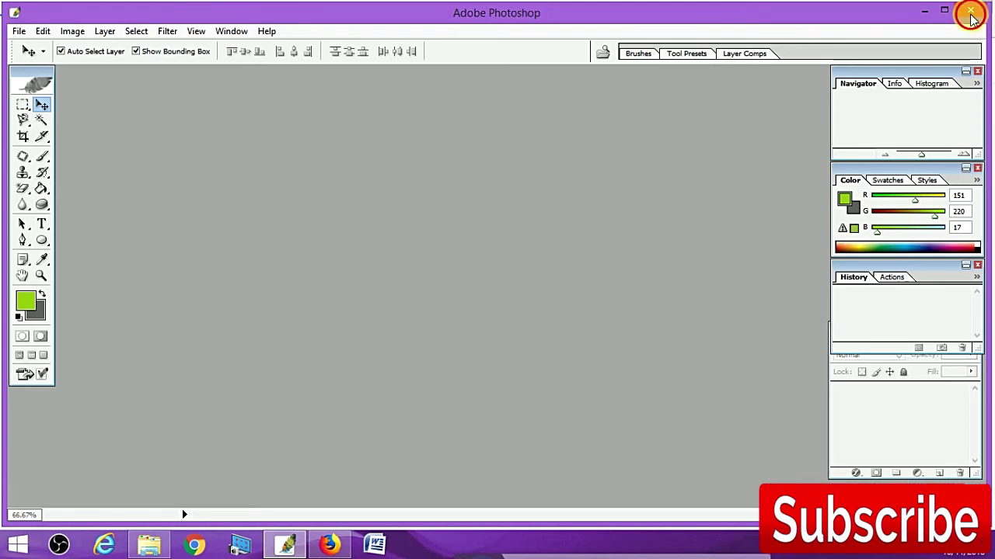
left_click(970, 17)
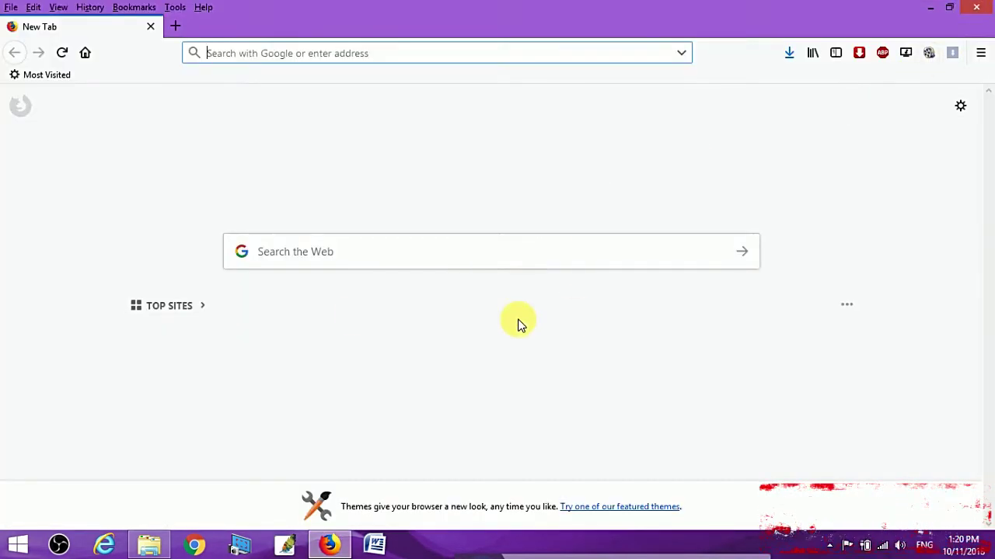